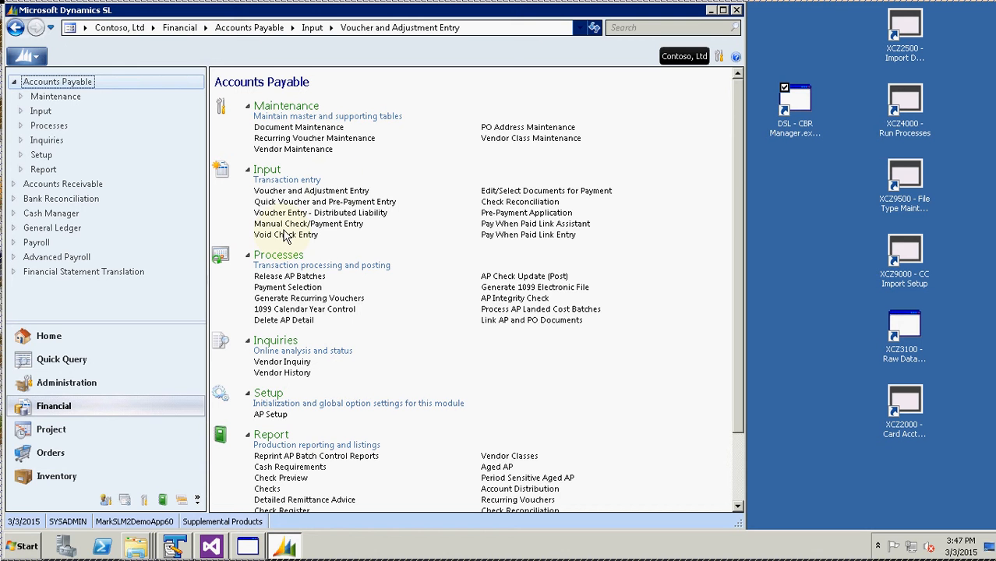
Open Voucher and Adjustment Entry and pick vendor V00152 Adventure Works
click(336, 196)
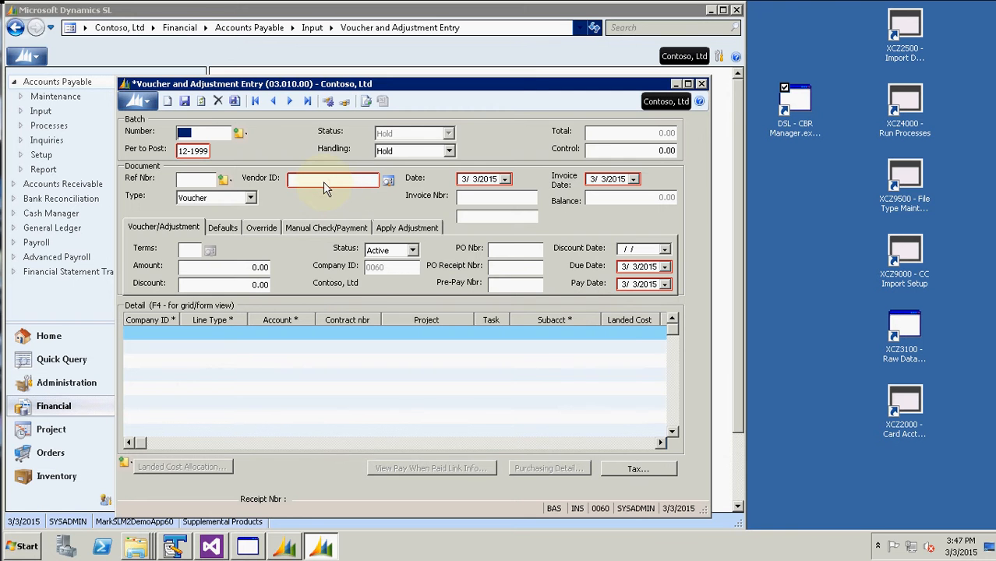
click(323, 181)
key(F3)
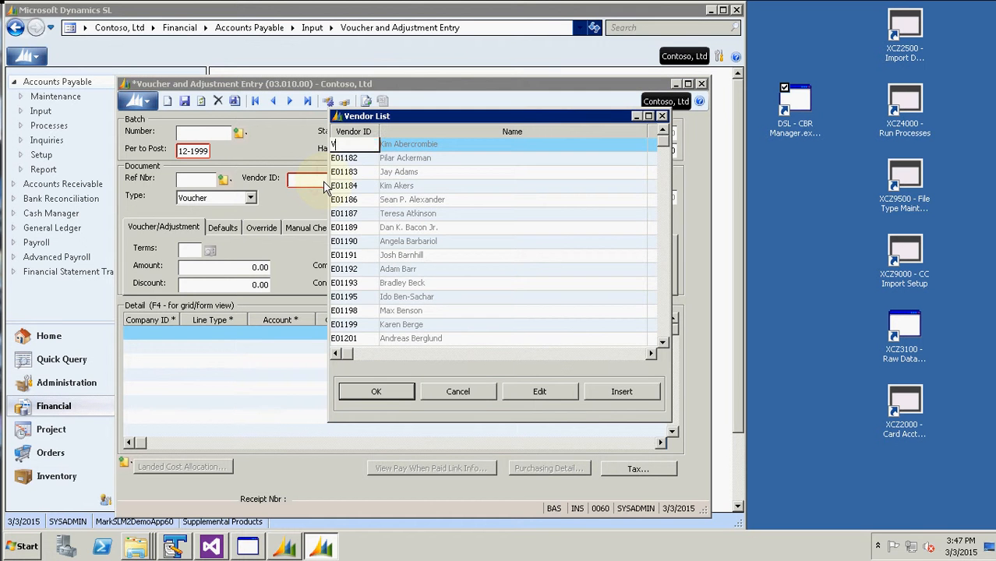
text(V)
key(Return)
key(Return)
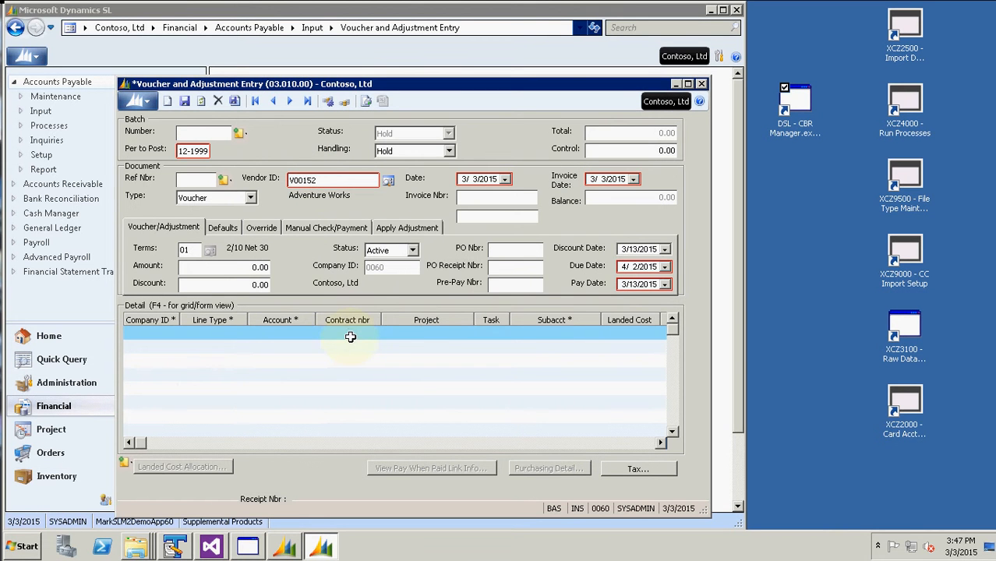
Browse the detail line's contract list and the form actions list, then close the voucher screen
click(351, 337)
key(F3)
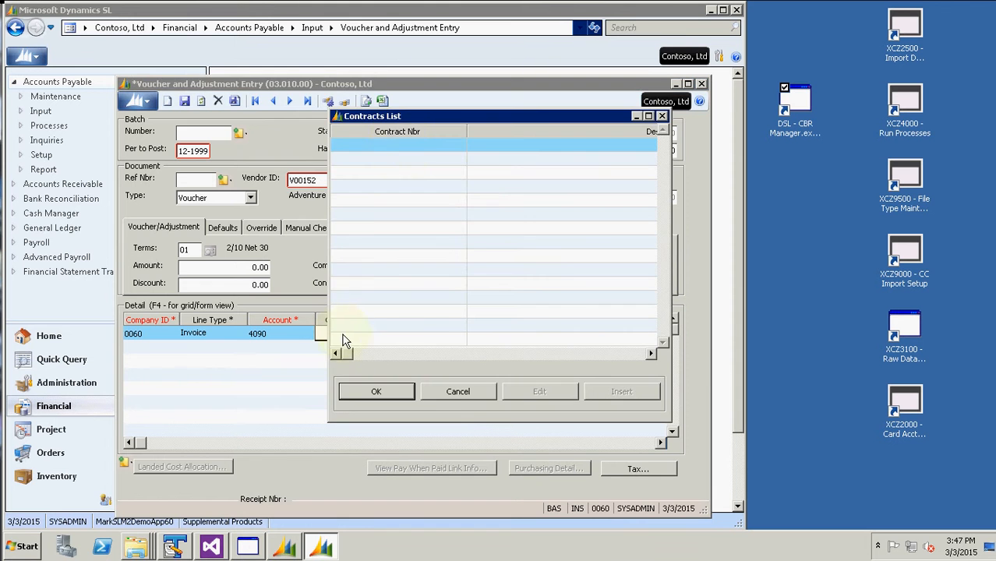
click(457, 391)
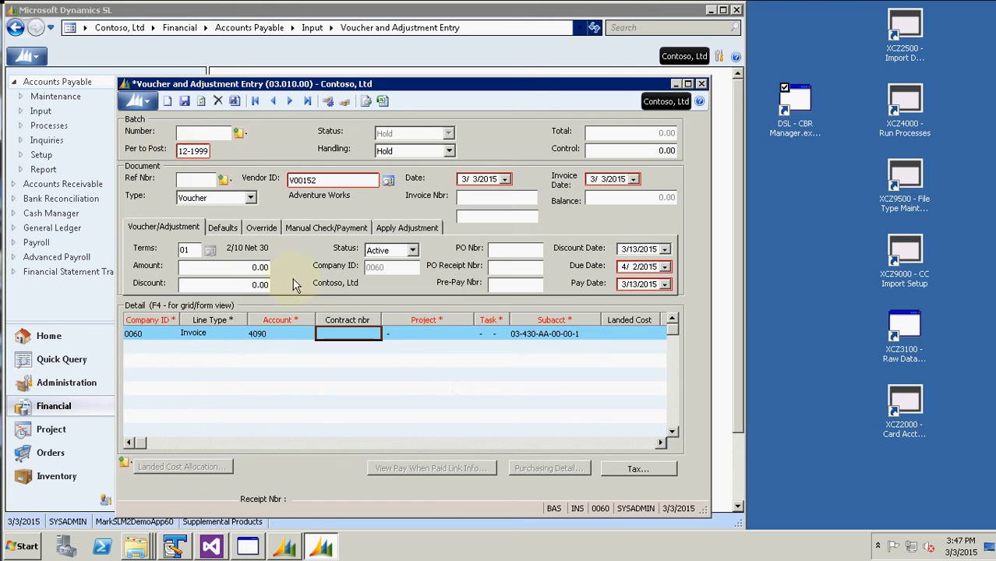
click(137, 101)
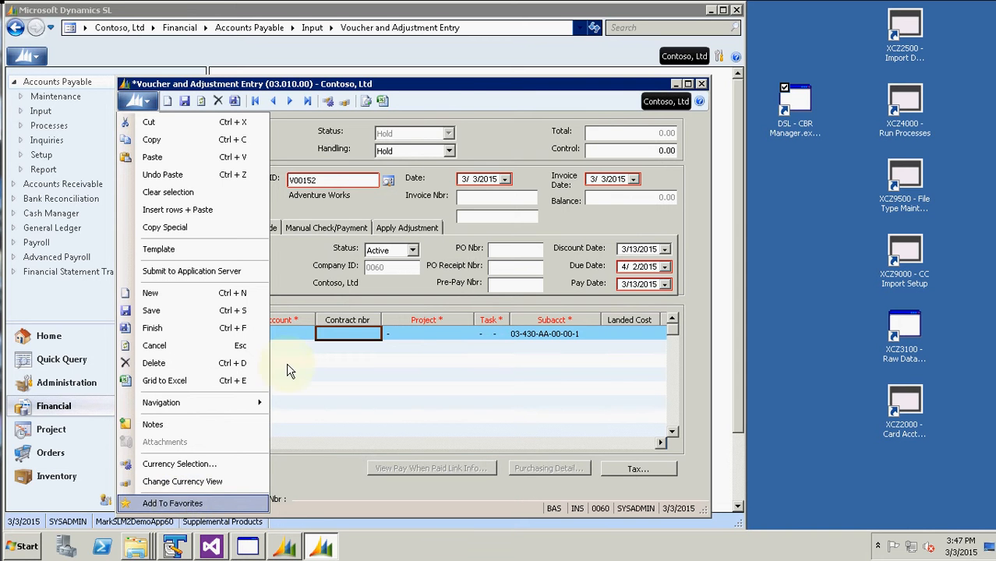
click(448, 95)
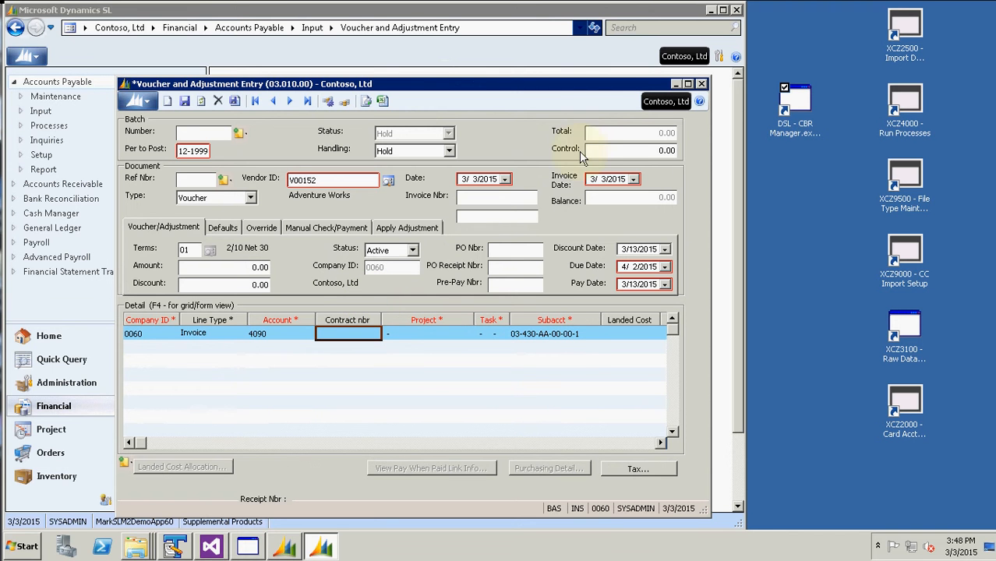
click(702, 84)
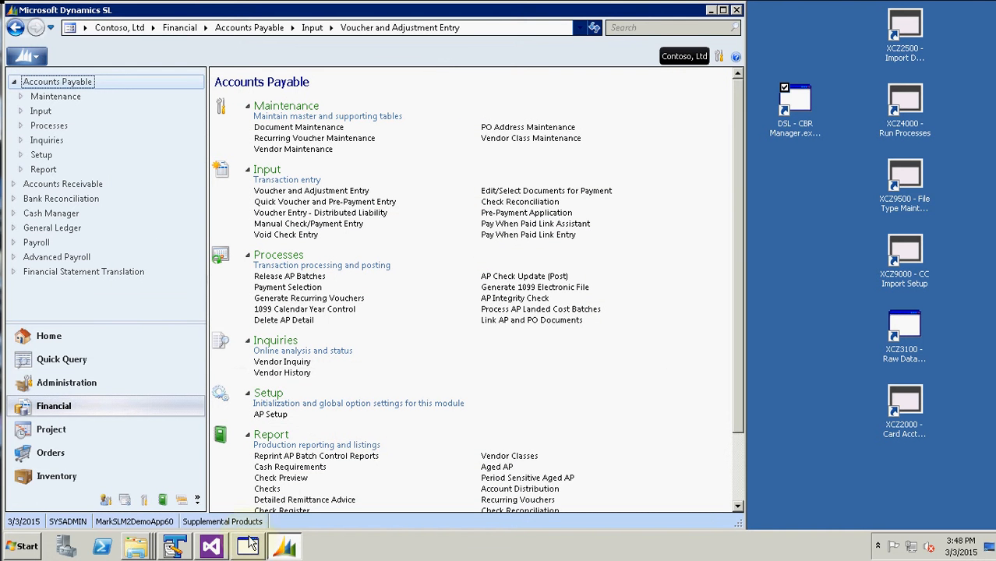
In CBR Manager, review the All Users, Supplemental Product, level 900 and level 901 customizations
click(248, 546)
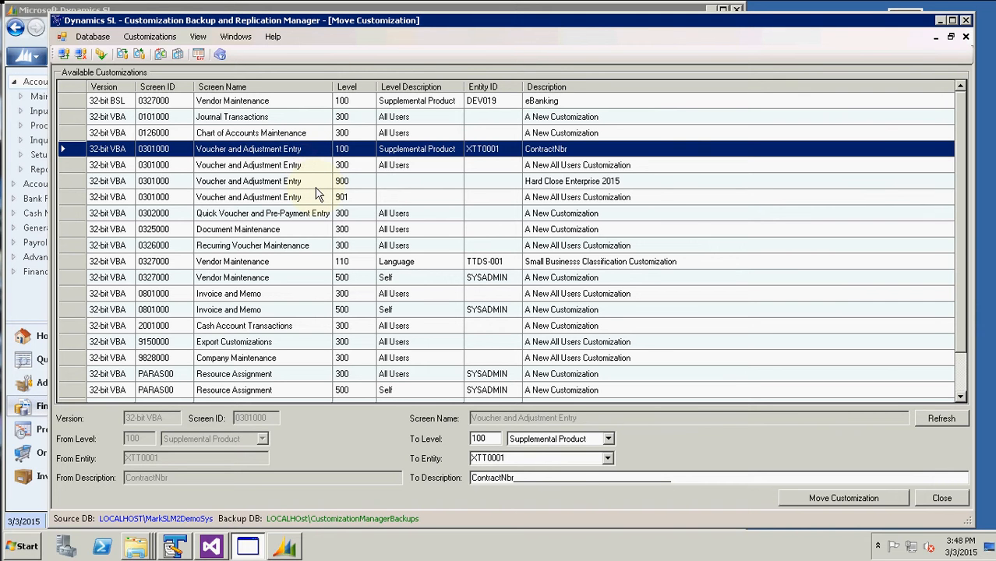
key(Down)
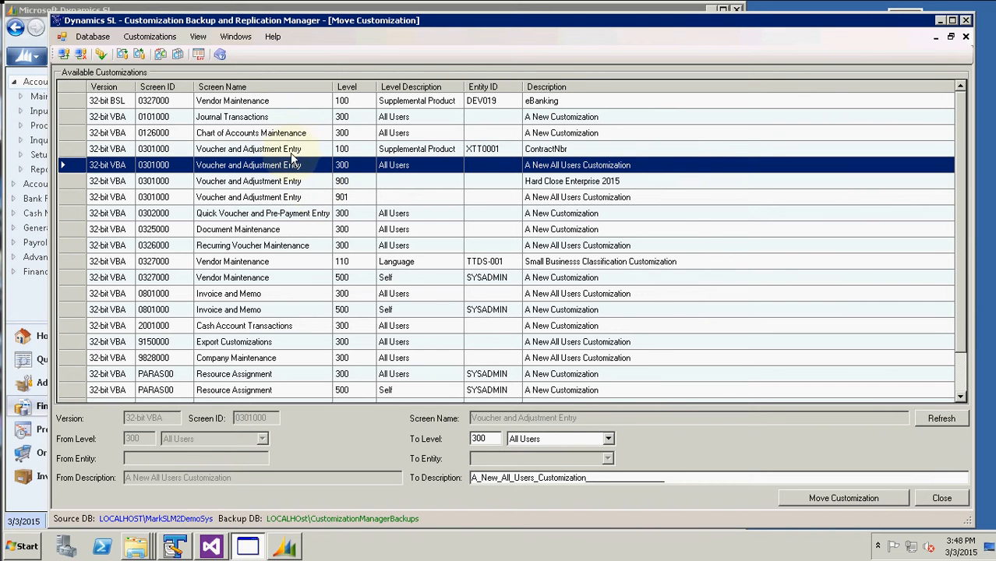
click(182, 150)
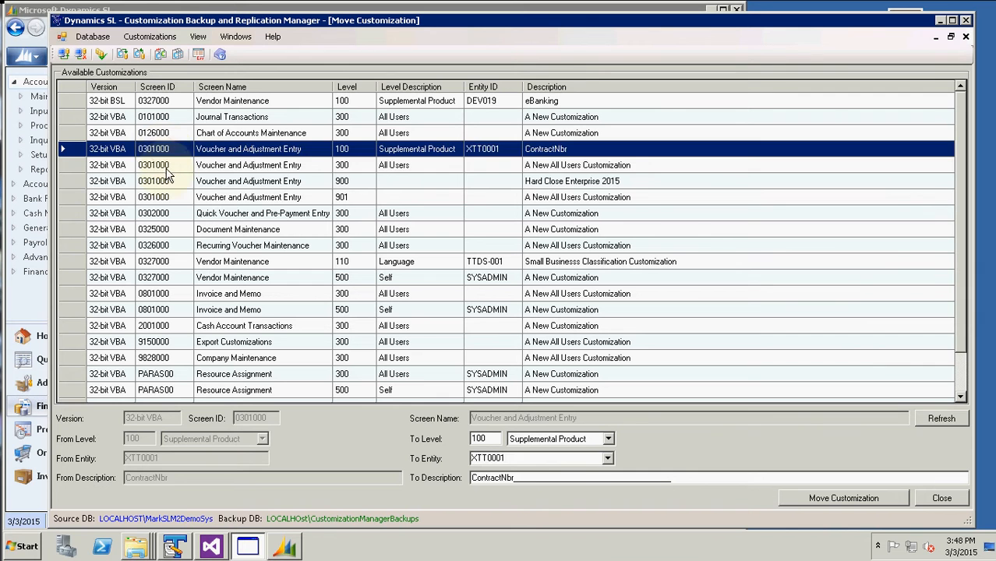
click(168, 166)
click(168, 180)
click(173, 193)
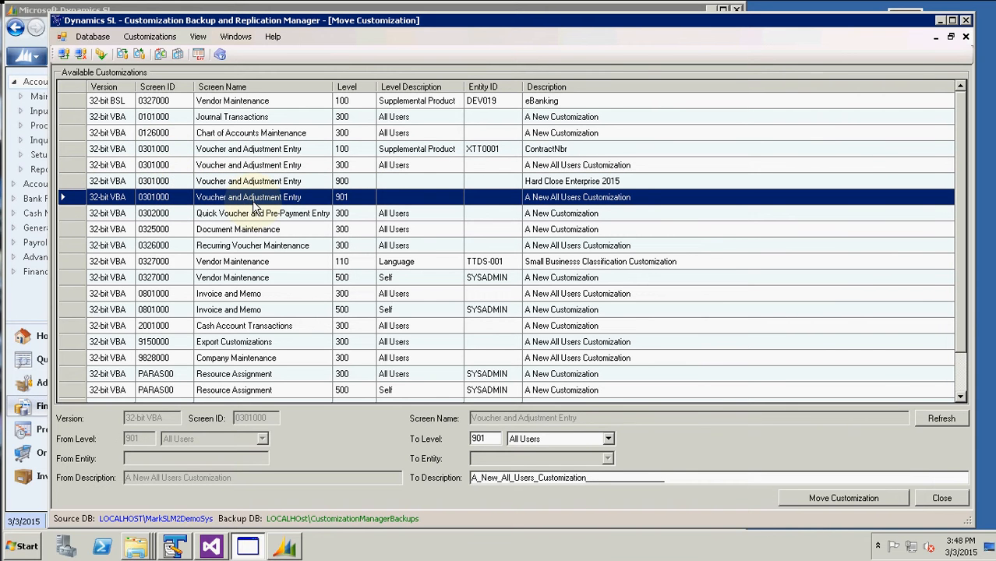
Compare the level 900 and 901 rows, then select the 0301000 All Users customization as the source
click(341, 181)
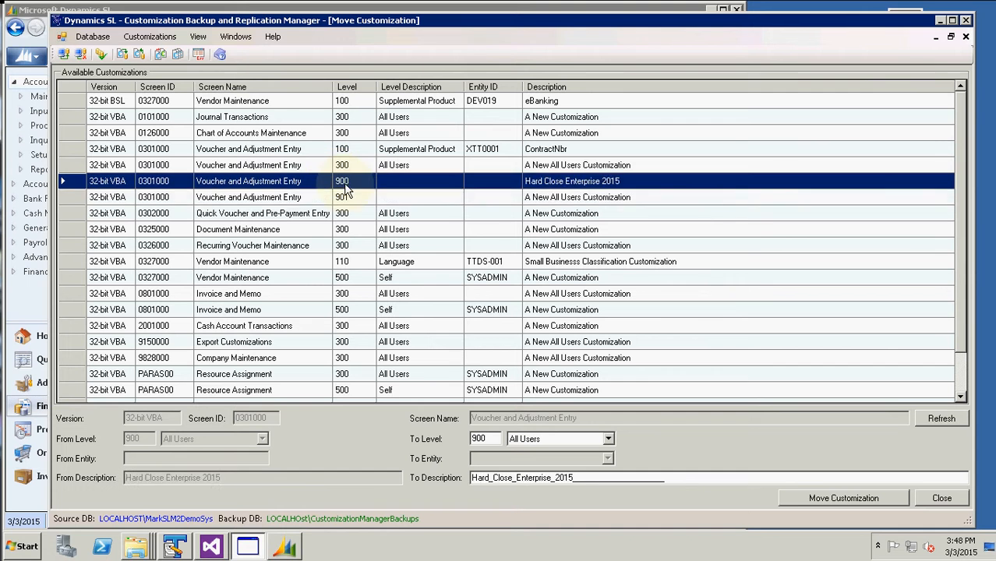
click(343, 197)
click(343, 182)
click(343, 197)
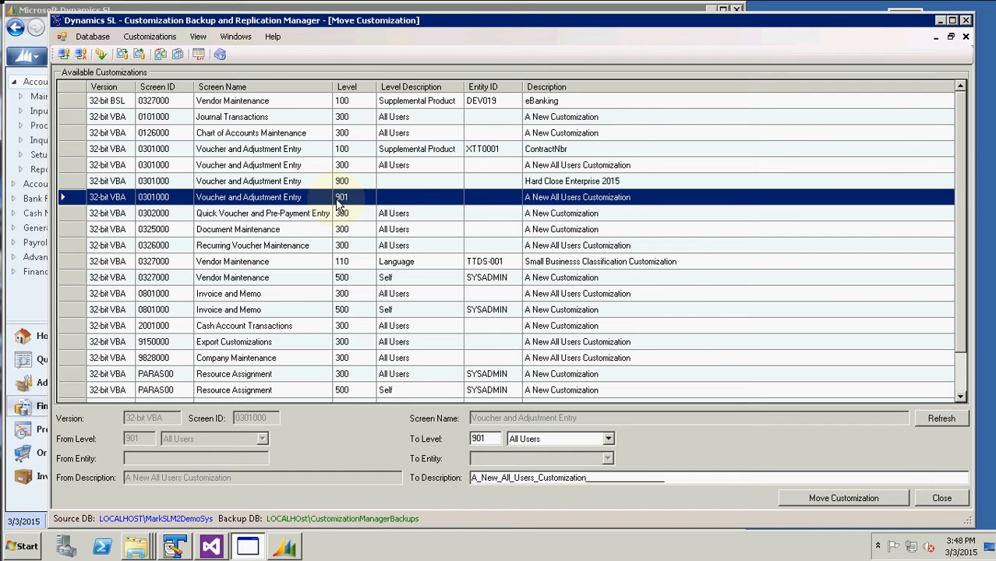
click(358, 150)
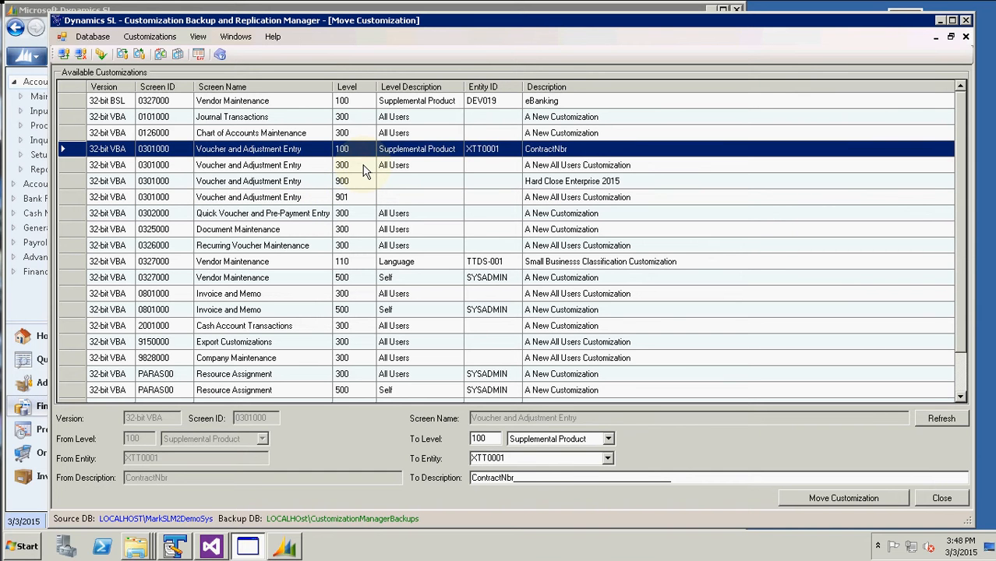
click(363, 167)
click(361, 153)
click(362, 167)
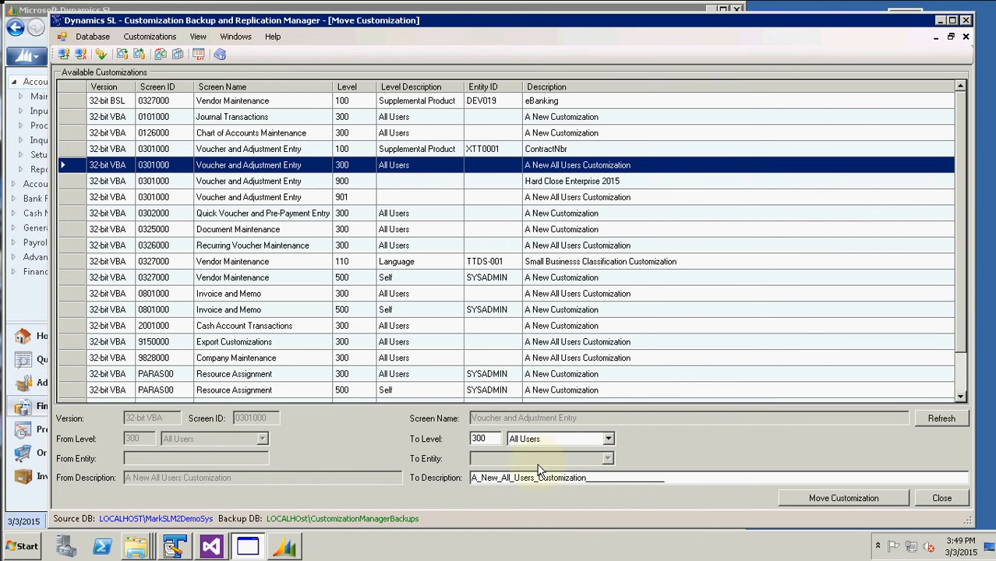
Move the 0301000 All Users customization to level 400 One User for SYSADMIN
click(609, 439)
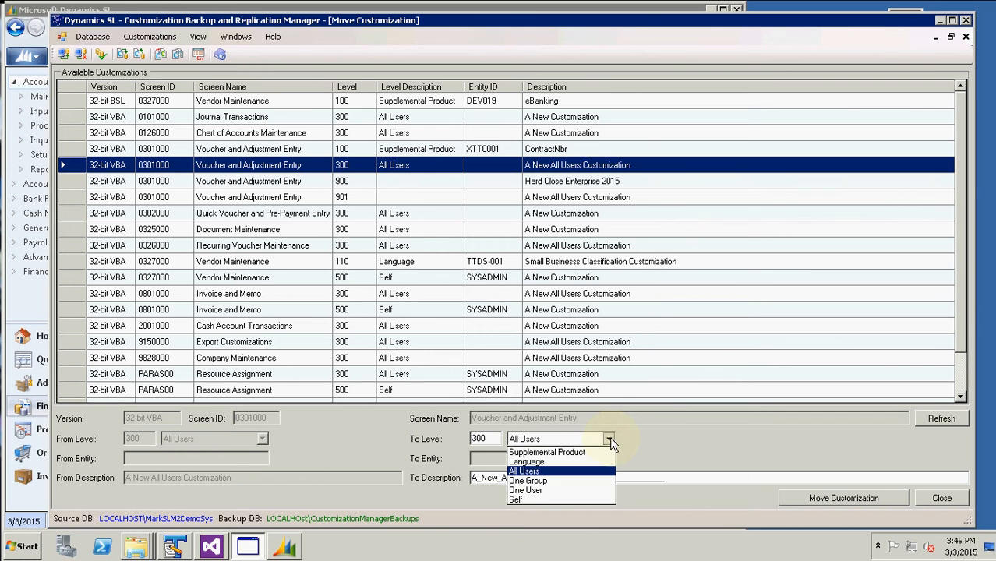
click(551, 491)
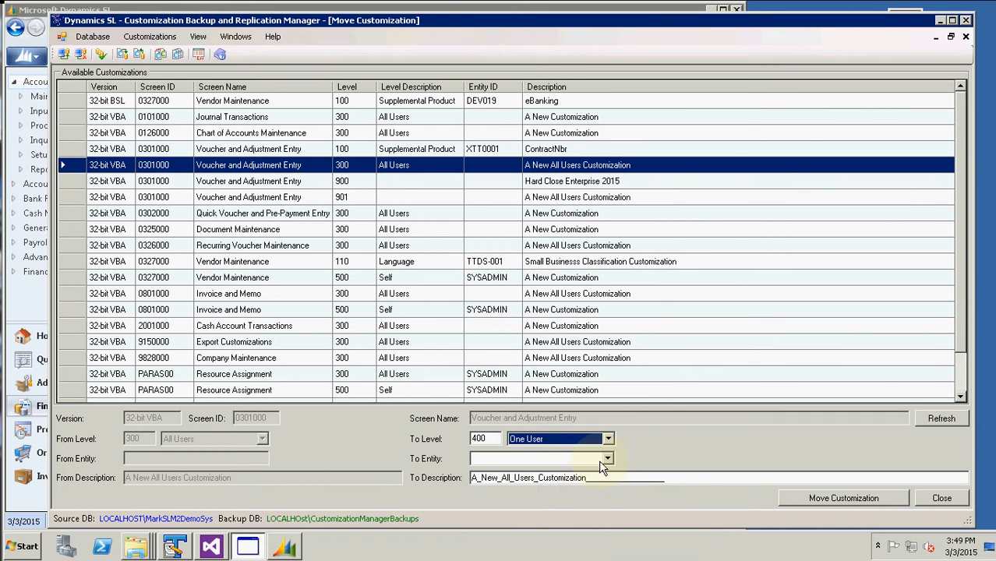
click(608, 460)
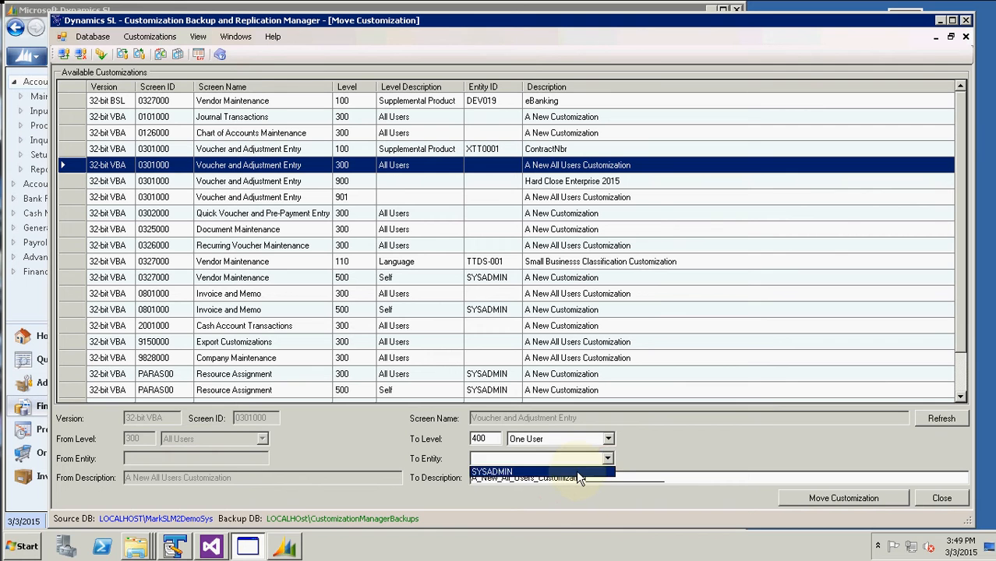
click(578, 472)
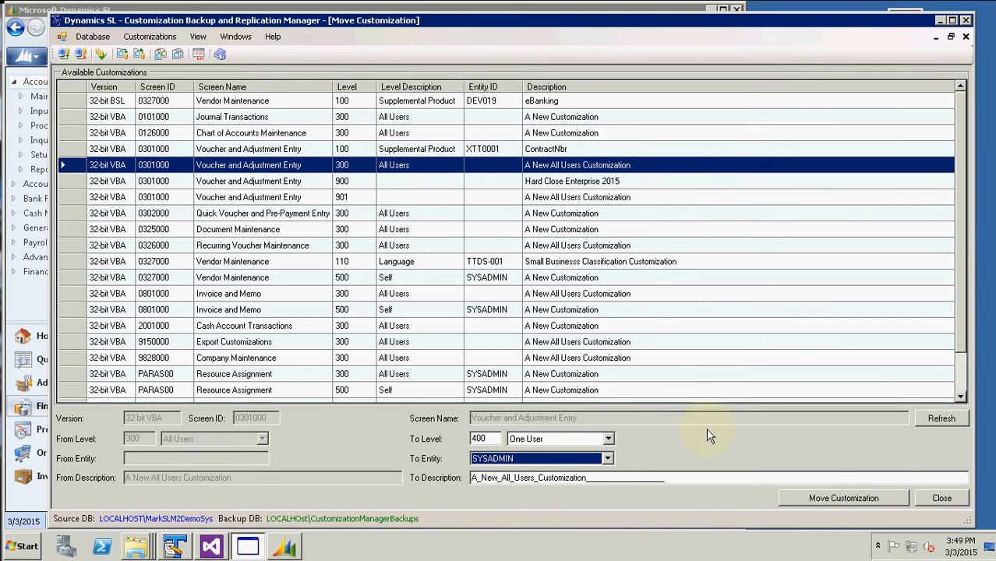
click(831, 499)
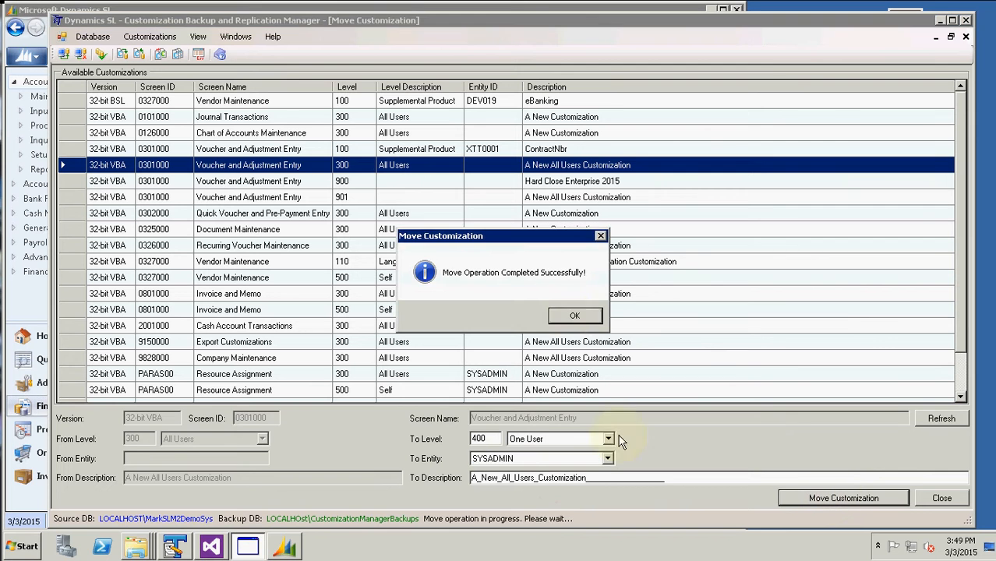
click(573, 317)
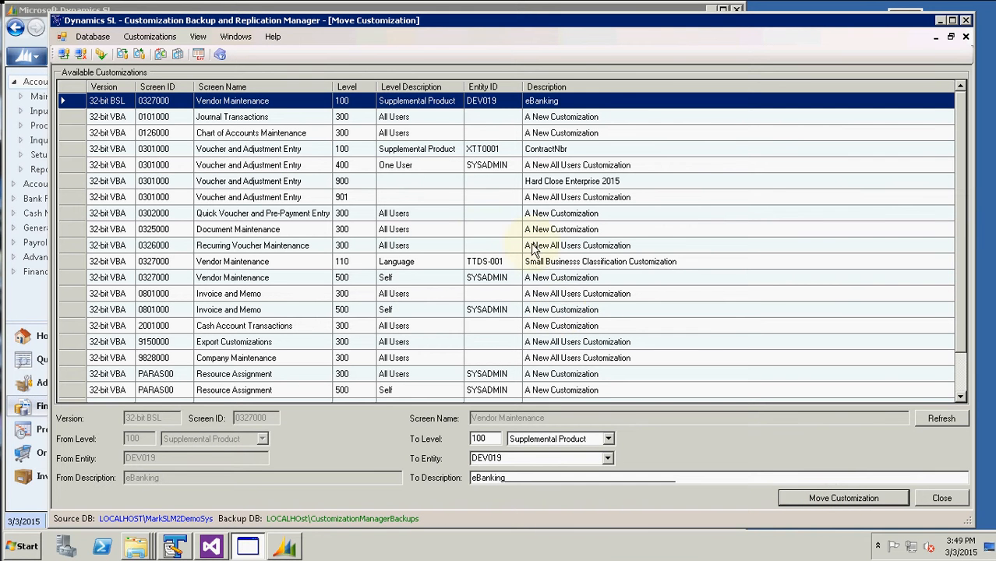
Select the 100 Supplemental Product customization and copy its To Entity value XTT0001
click(367, 164)
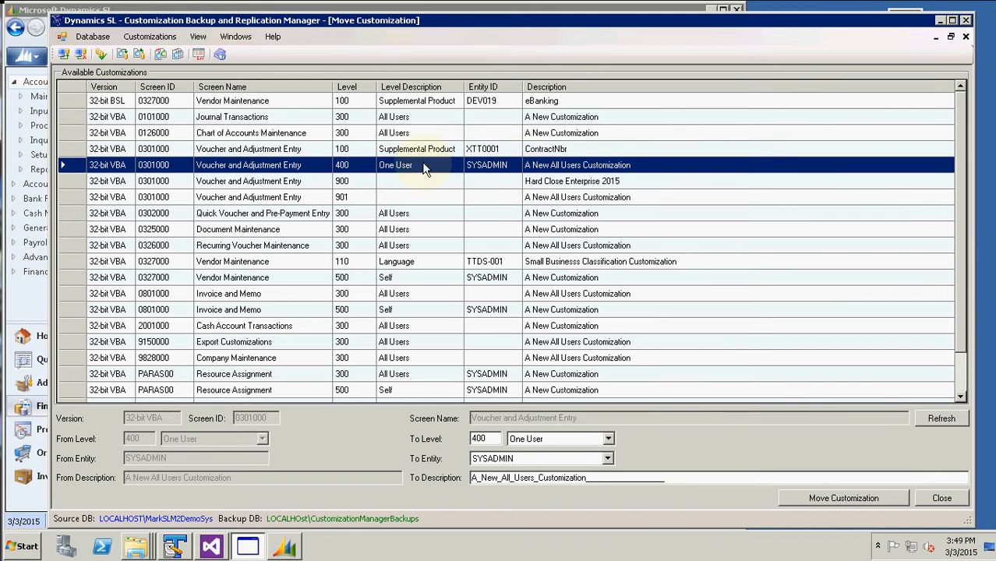
click(358, 153)
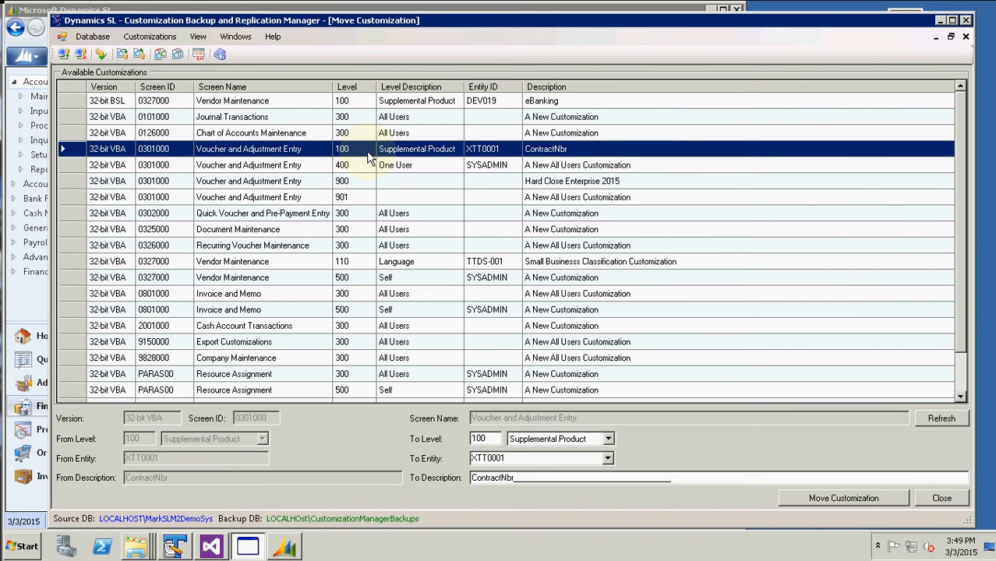
double_click(513, 458)
key(ctrl+c)
right_click(497, 459)
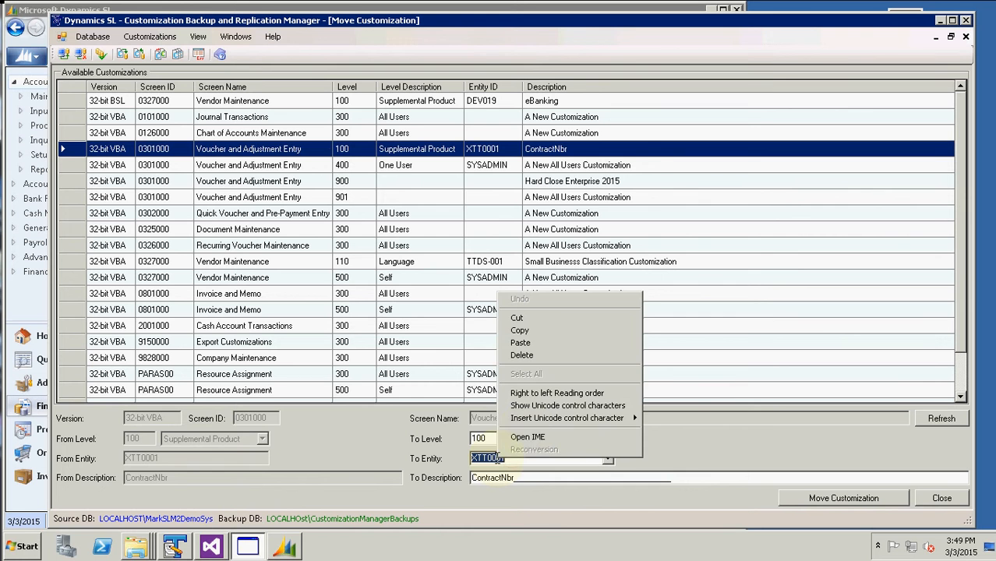
click(518, 330)
Paste XTT0001 into a new TextPad document without reloading the licence file, then minimise TextPad
click(177, 550)
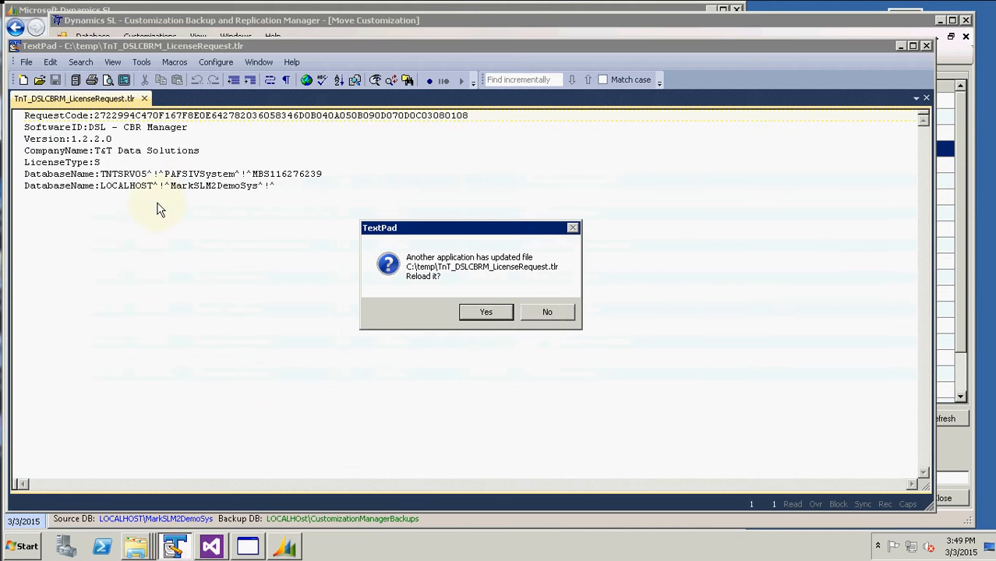
click(541, 316)
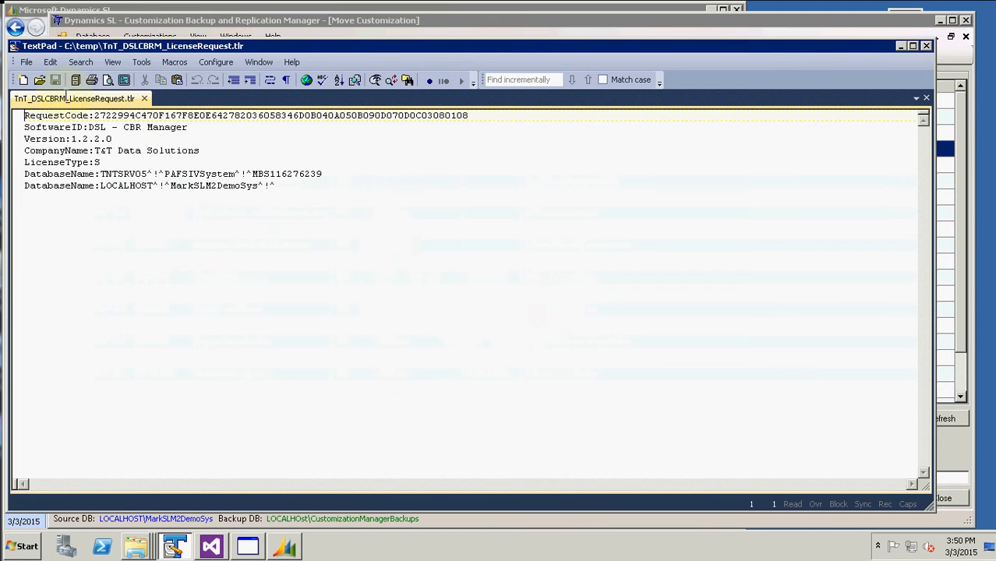
click(23, 80)
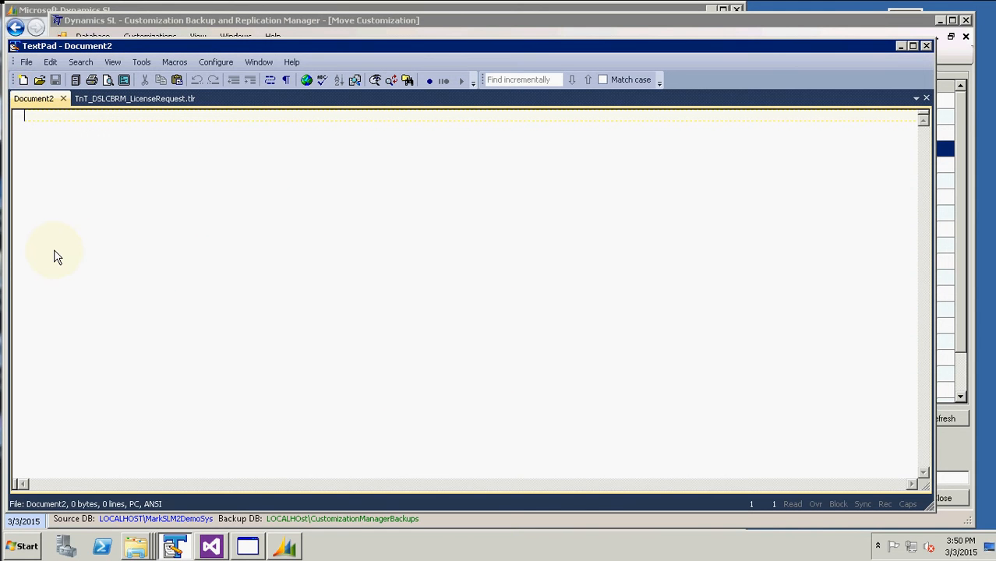
key(ctrl+v)
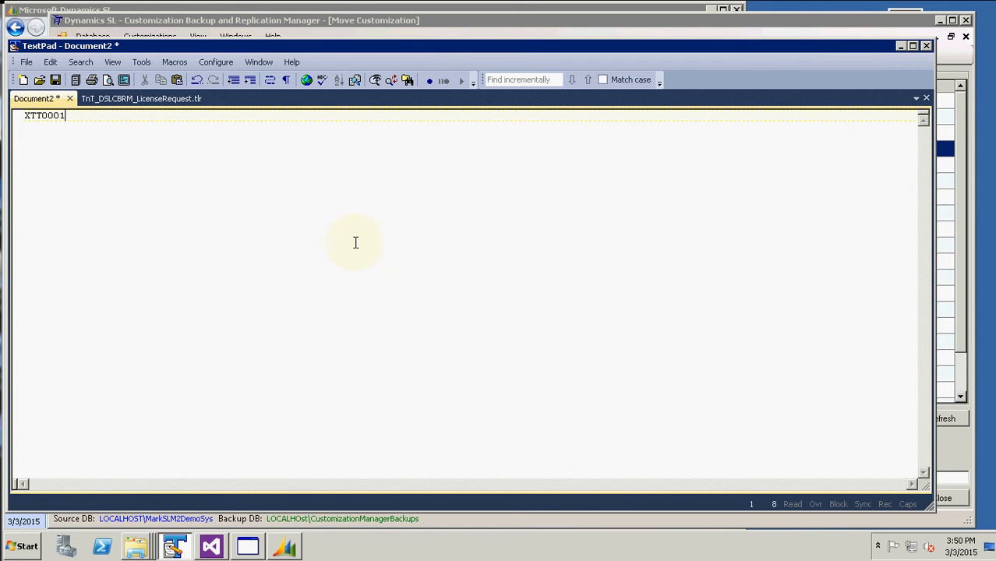
click(900, 47)
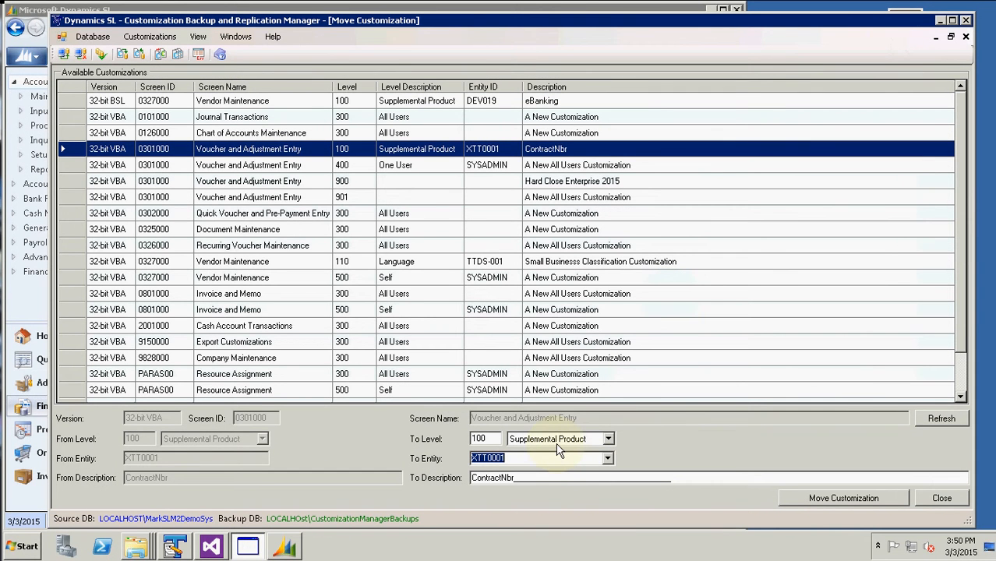
Move the Supplemental Product 0301000 ContractNbr customization to level 300 All Users and reselect it
click(609, 439)
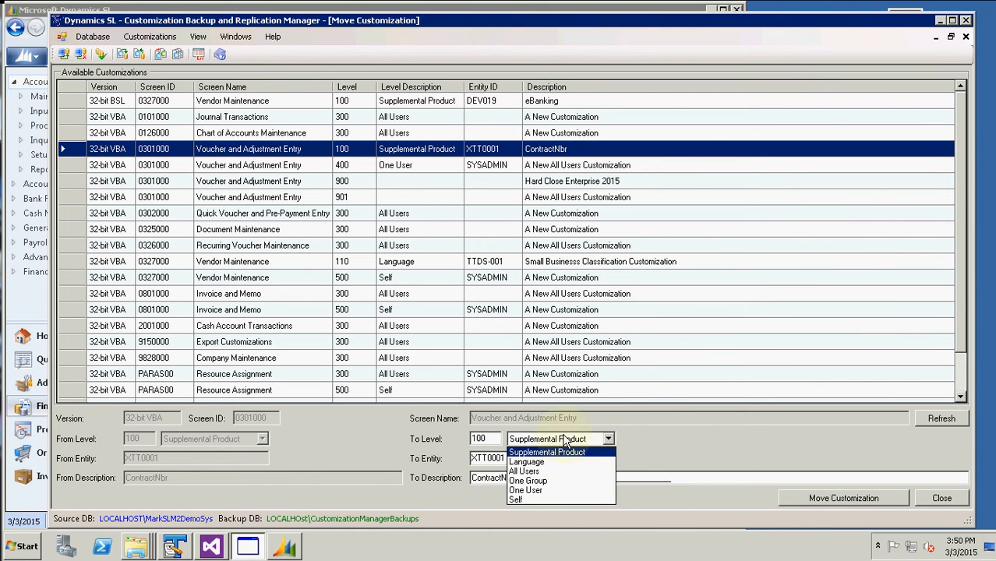
click(554, 472)
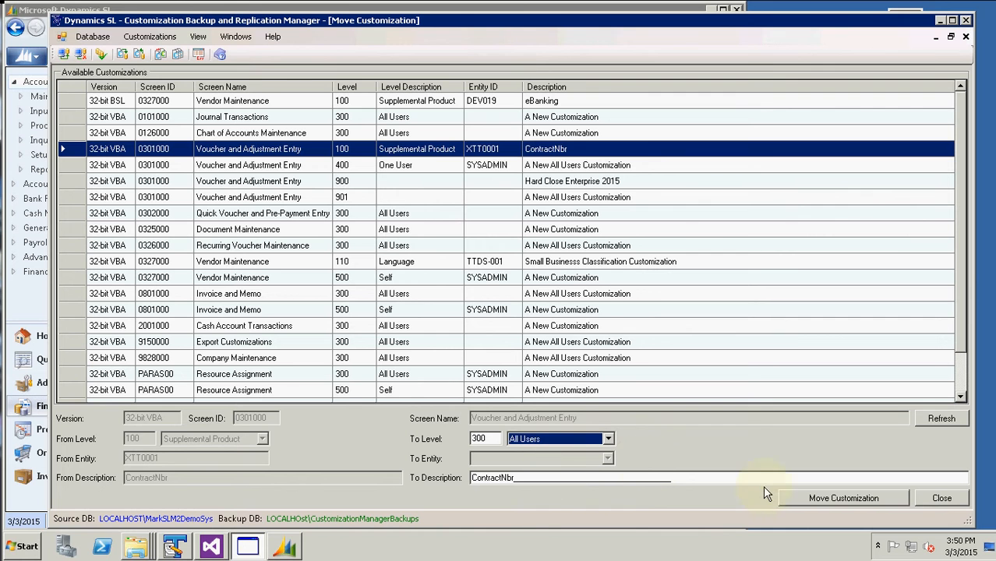
click(784, 500)
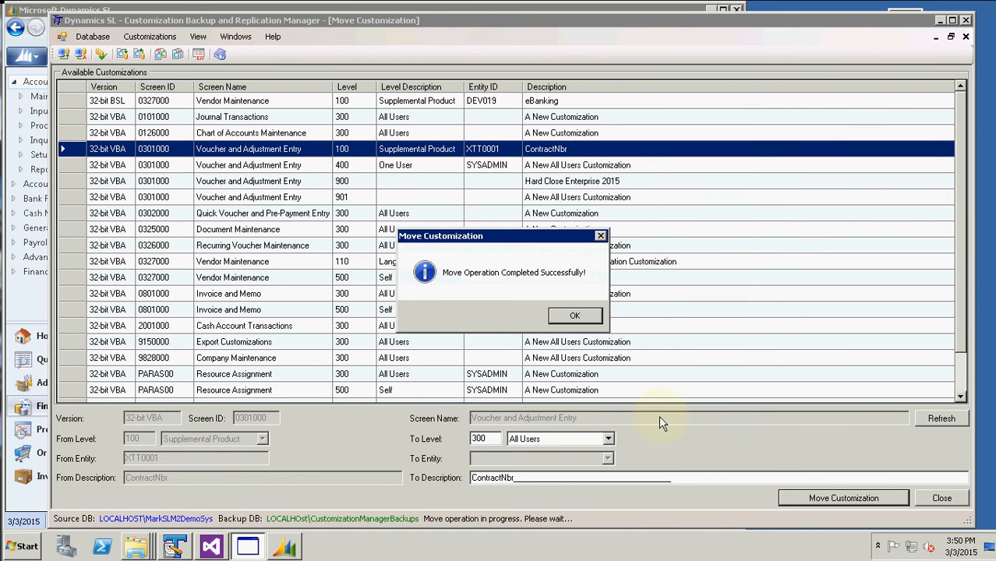
click(576, 314)
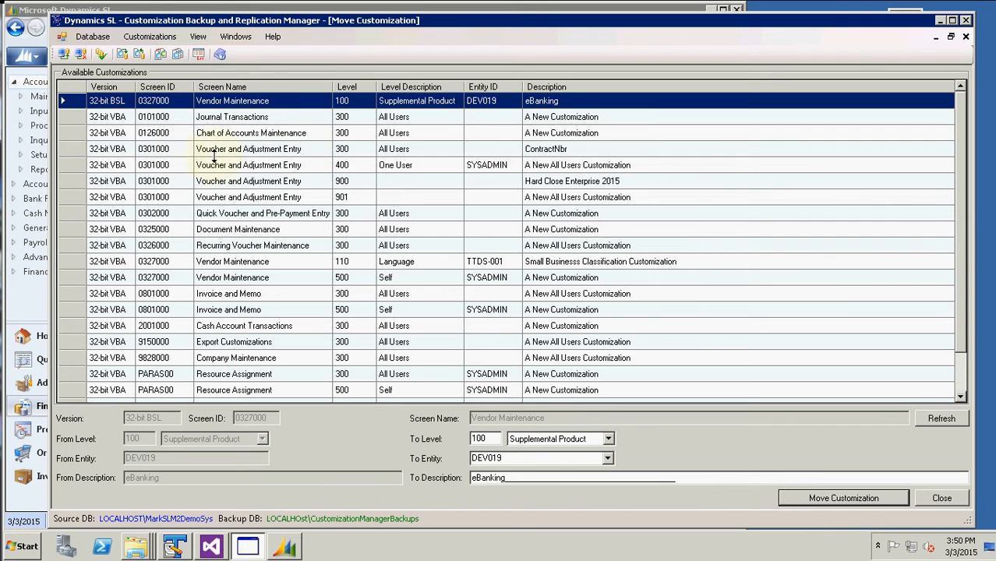
click(304, 152)
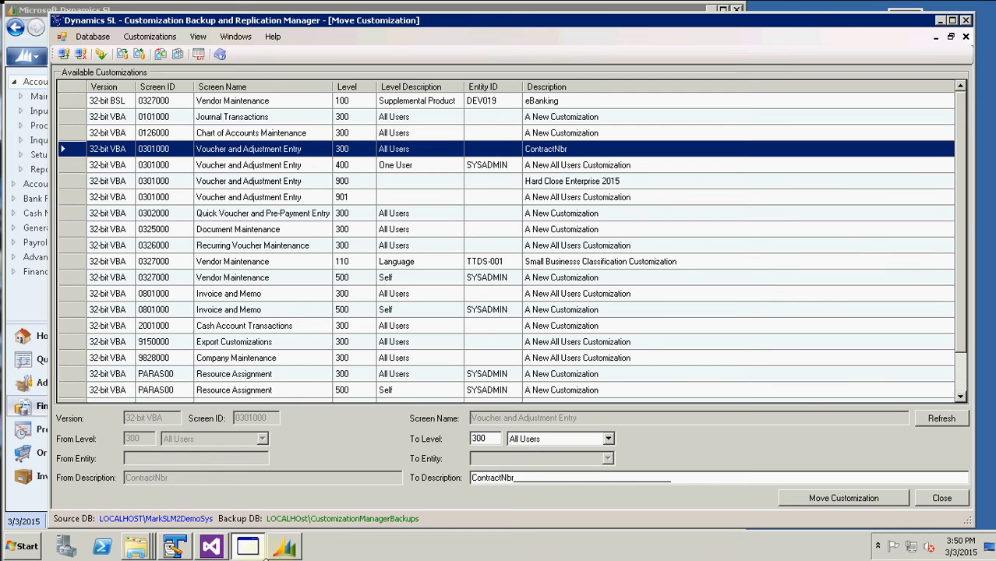
In Dynamics SL, switch the customization level to All Users
click(284, 549)
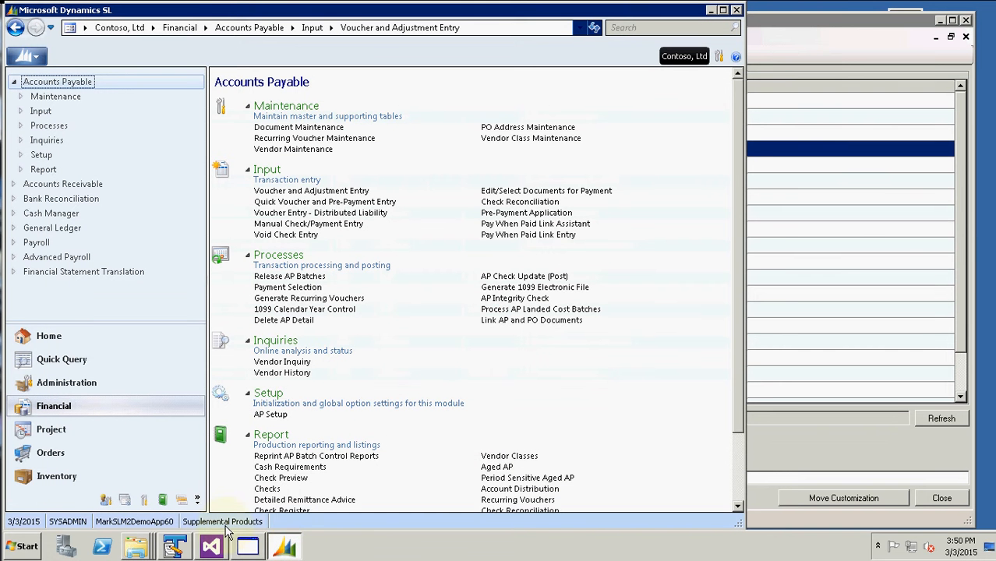
click(283, 192)
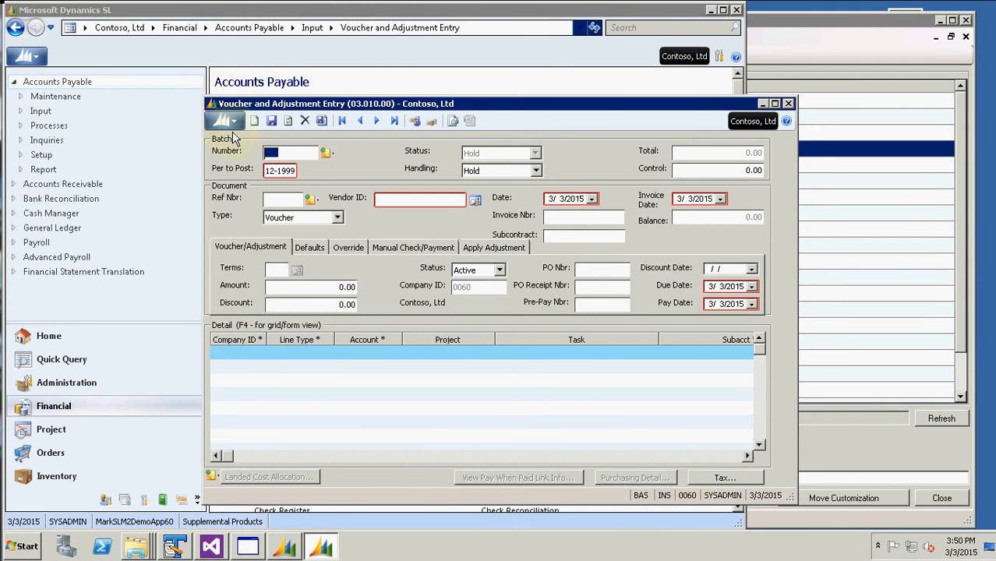
click(788, 103)
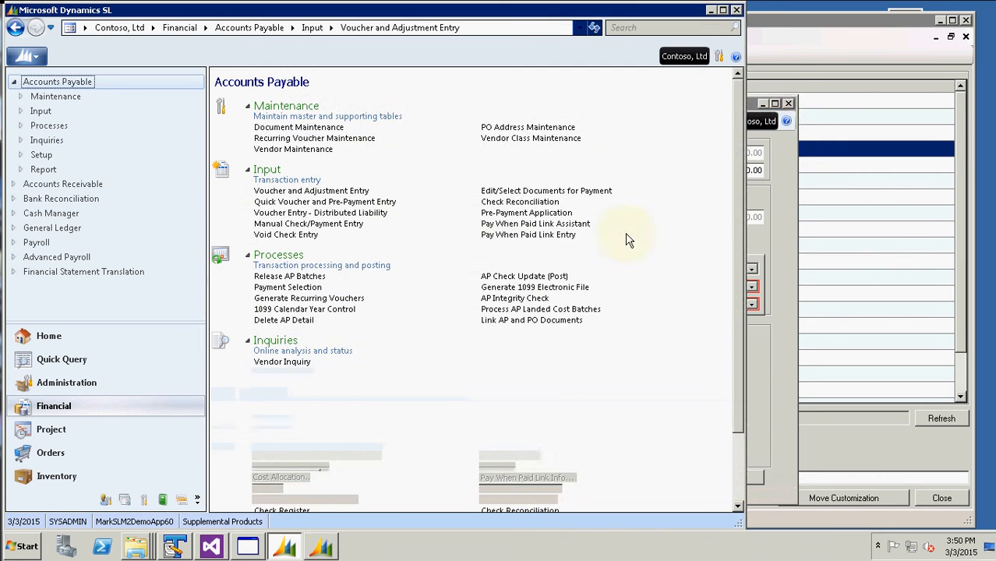
double_click(220, 521)
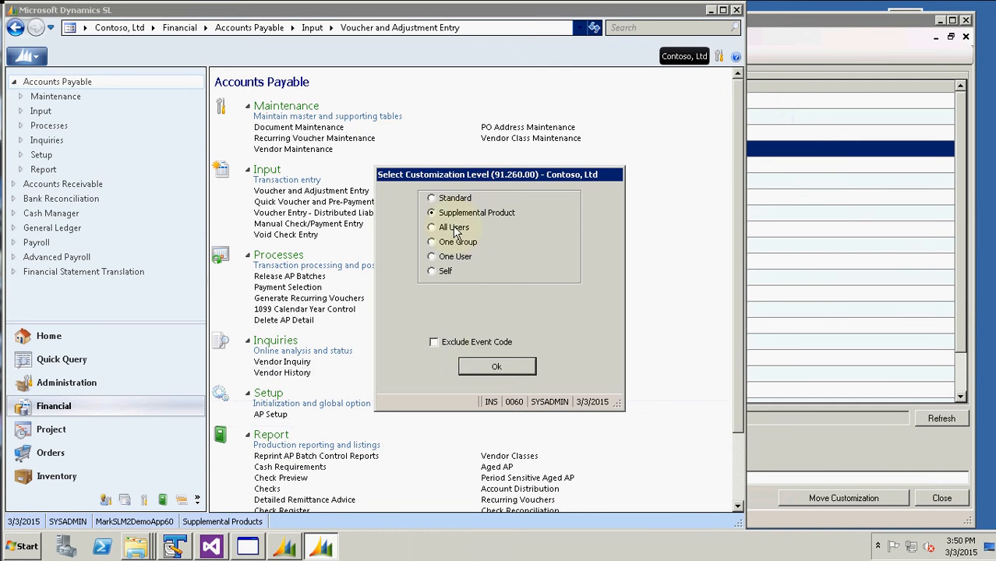
click(495, 366)
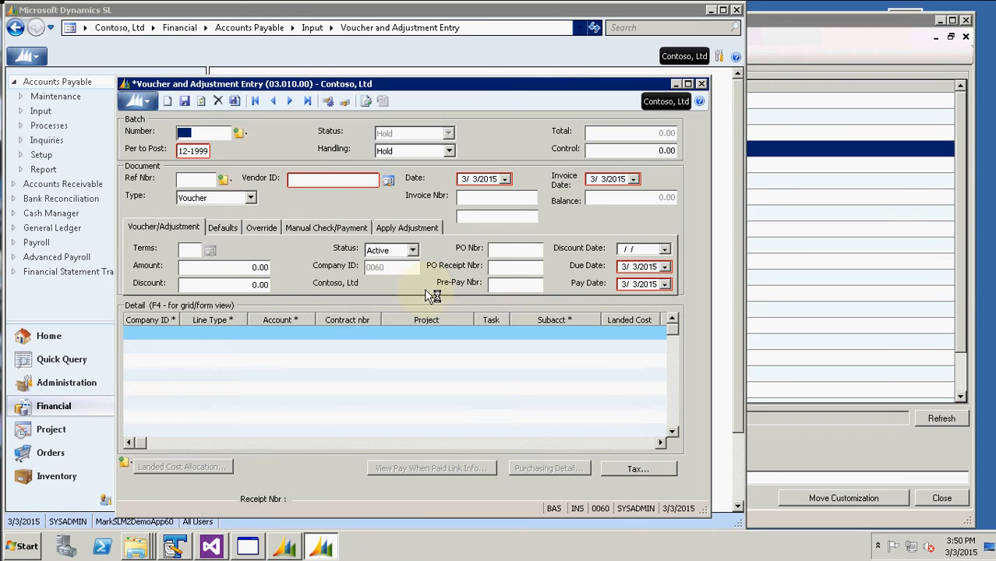
Start a voucher for vendor Adventure Works and begin a detail grid line
click(317, 181)
double_click(316, 182)
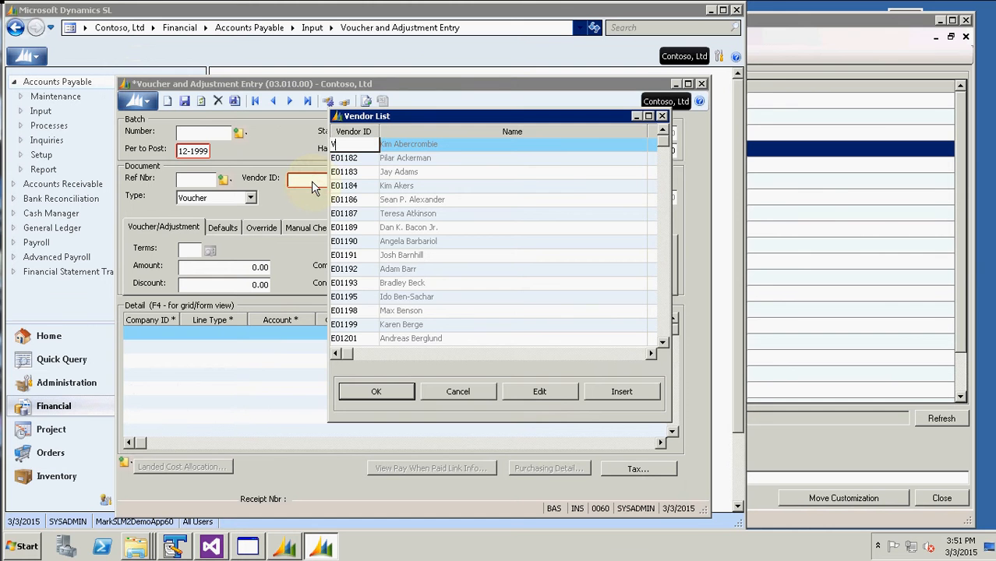
key(Return)
key(Return)
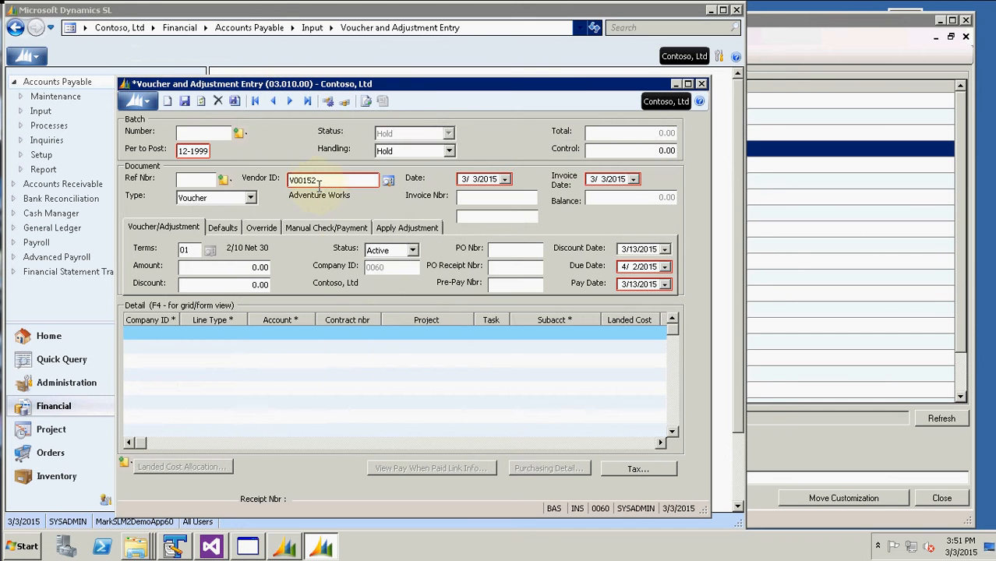
click(342, 335)
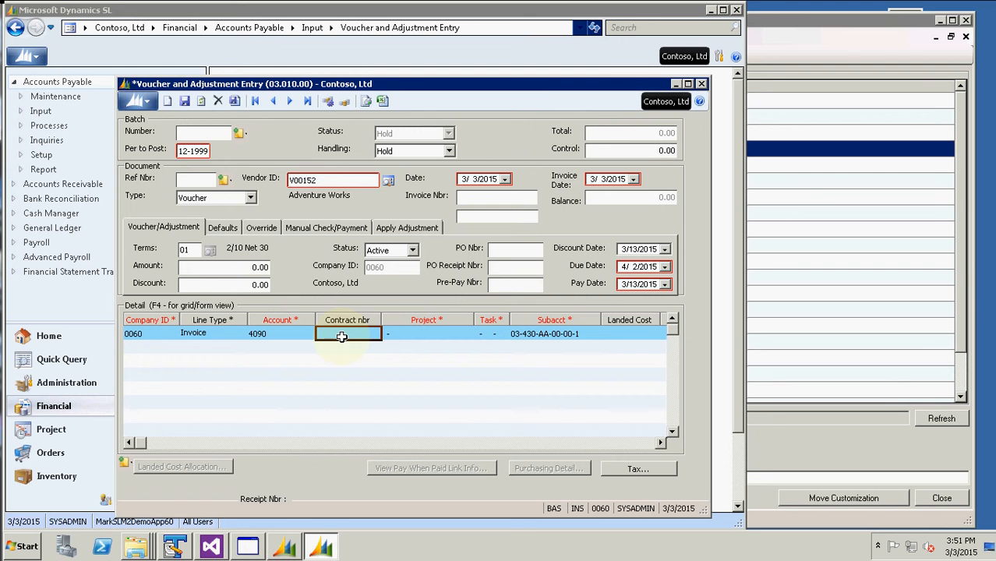
In Customize Mode, change the Subcontract label caption to 'Event ID:'
click(135, 101)
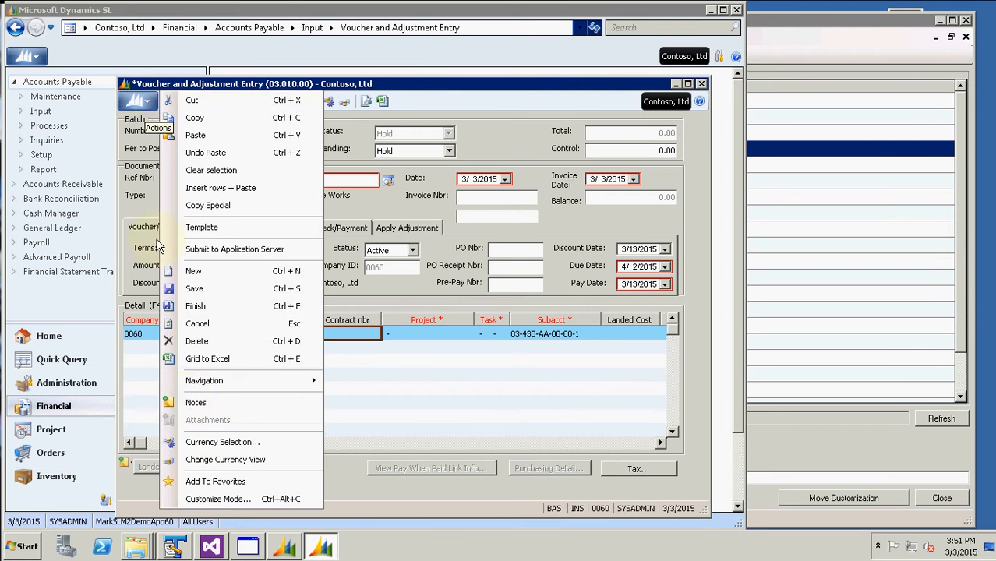
click(218, 498)
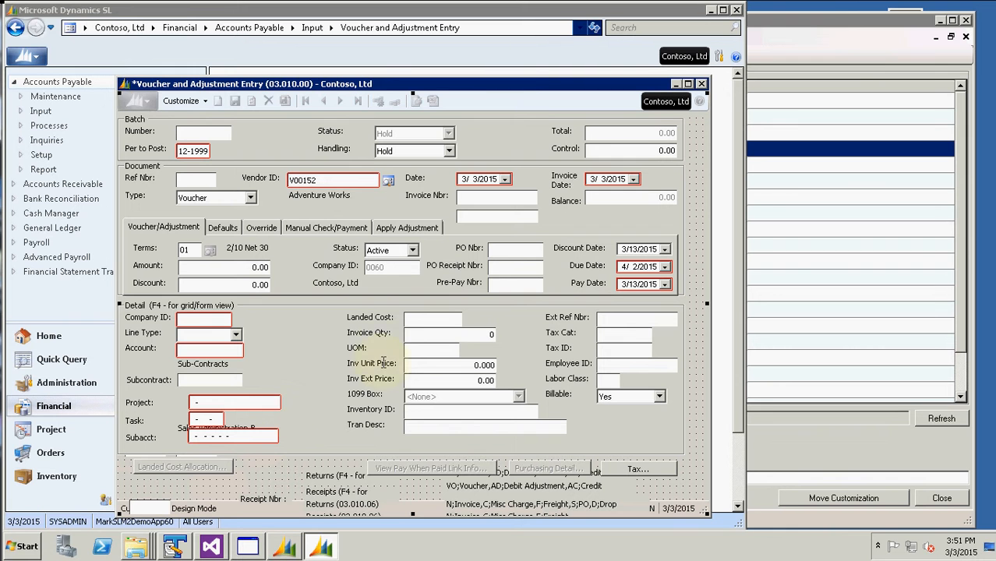
click(144, 382)
click(793, 143)
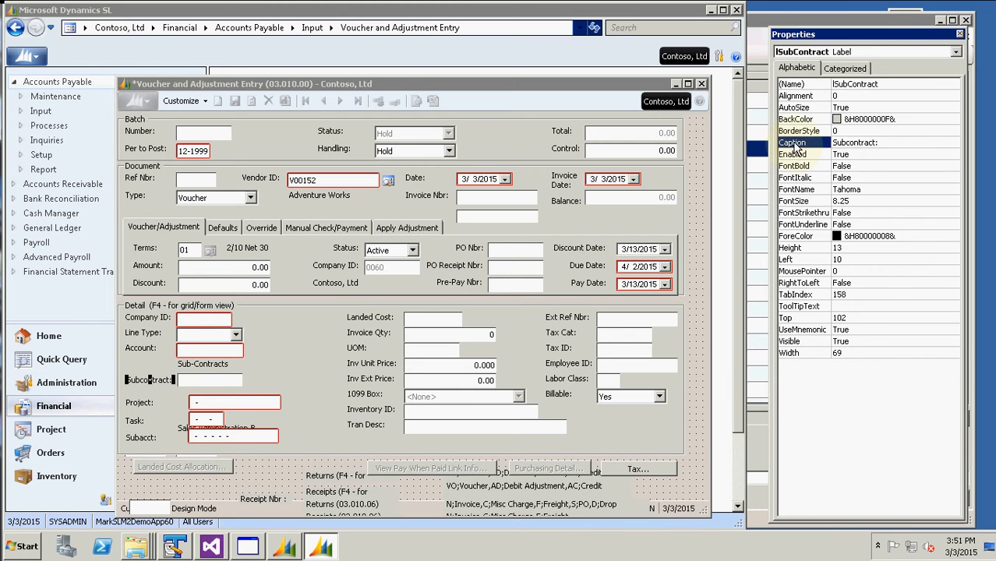
double_click(794, 145)
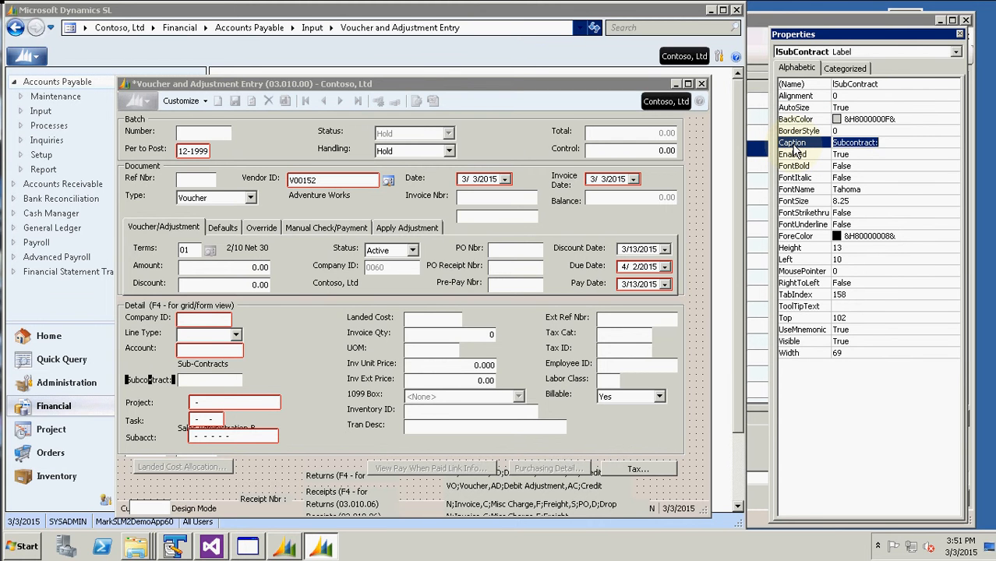
text(Event ID:)
key(Return)
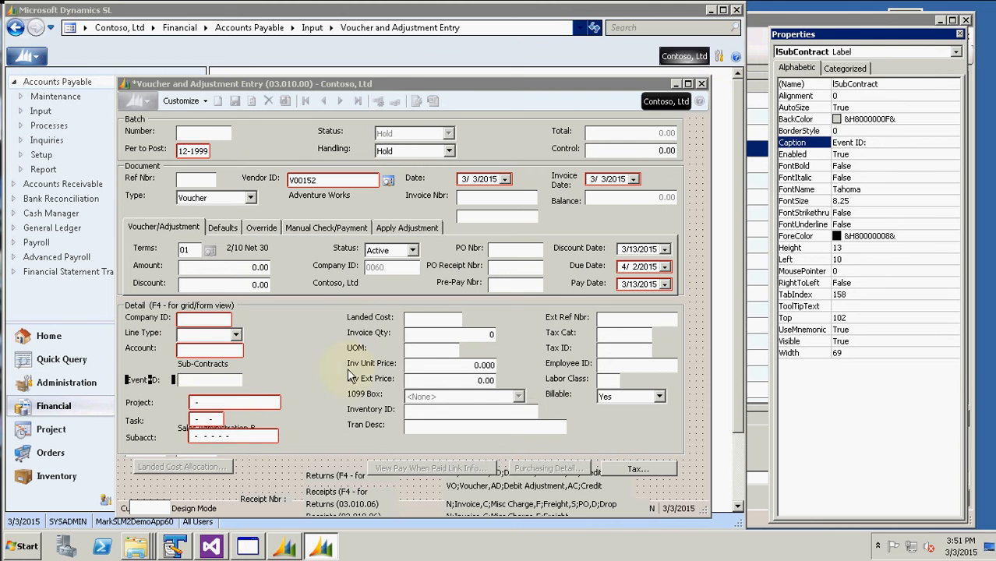
Set the xuser1_ContNbr field's Heading property to 'Event ID:'
click(226, 379)
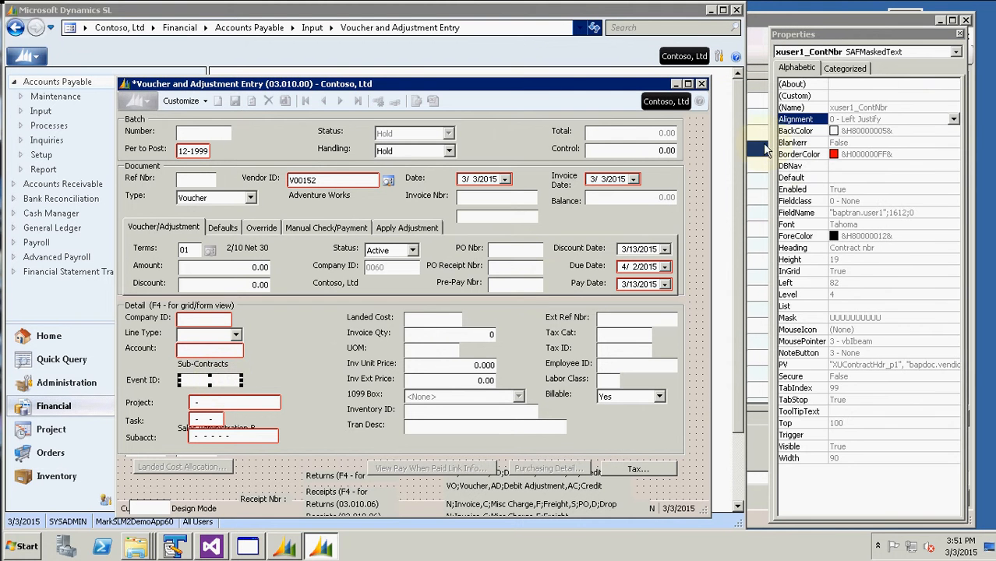
click(814, 249)
click(815, 249)
text(W)
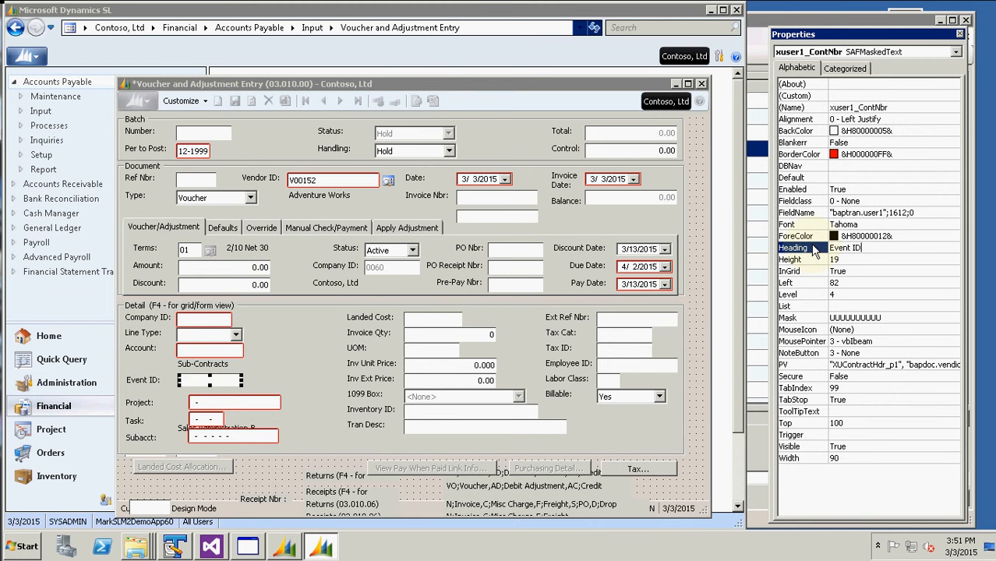
key(Return)
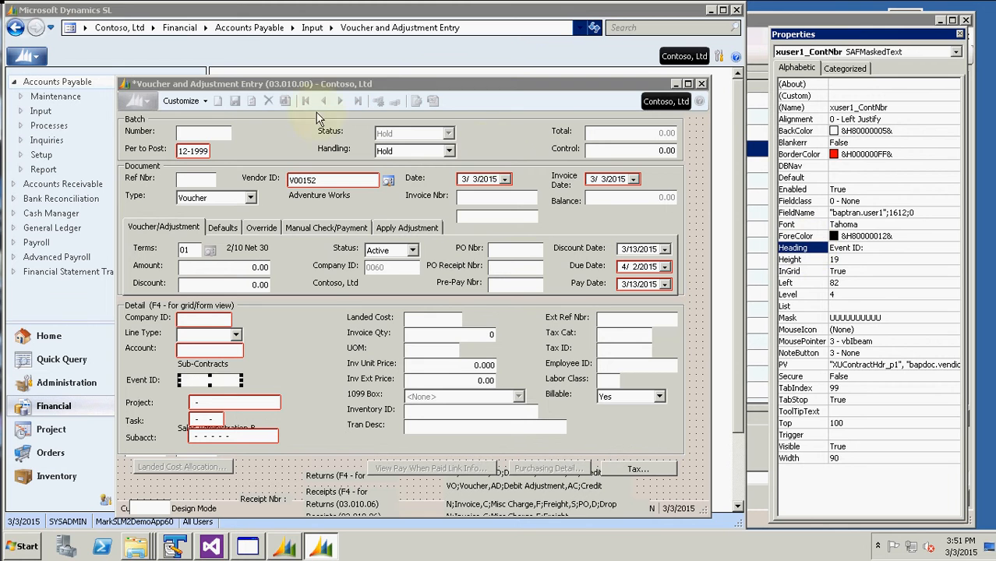
click(197, 101)
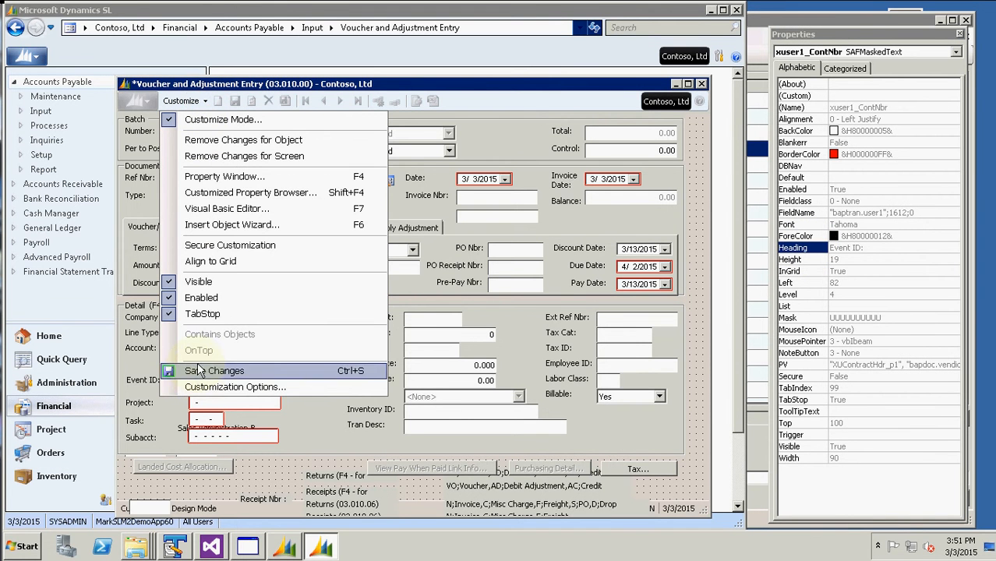
Turn off Customize Mode, save the Event ID: changes, and reload the voucher form
click(199, 121)
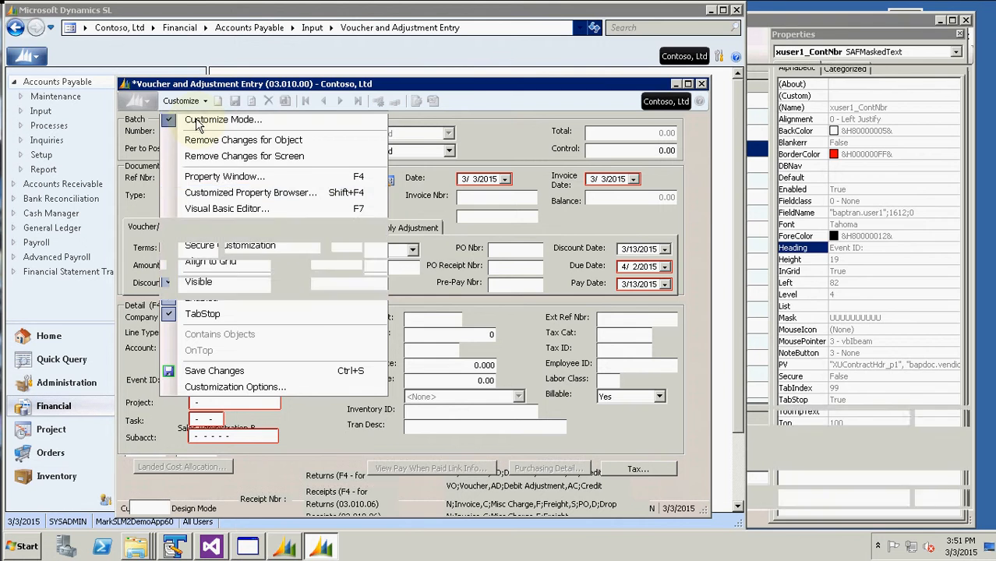
click(548, 316)
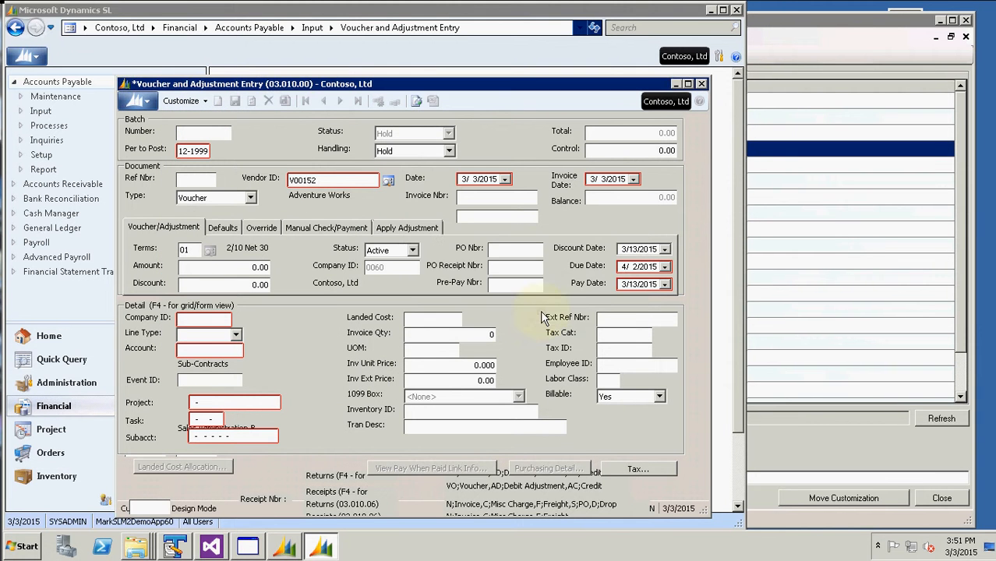
click(702, 84)
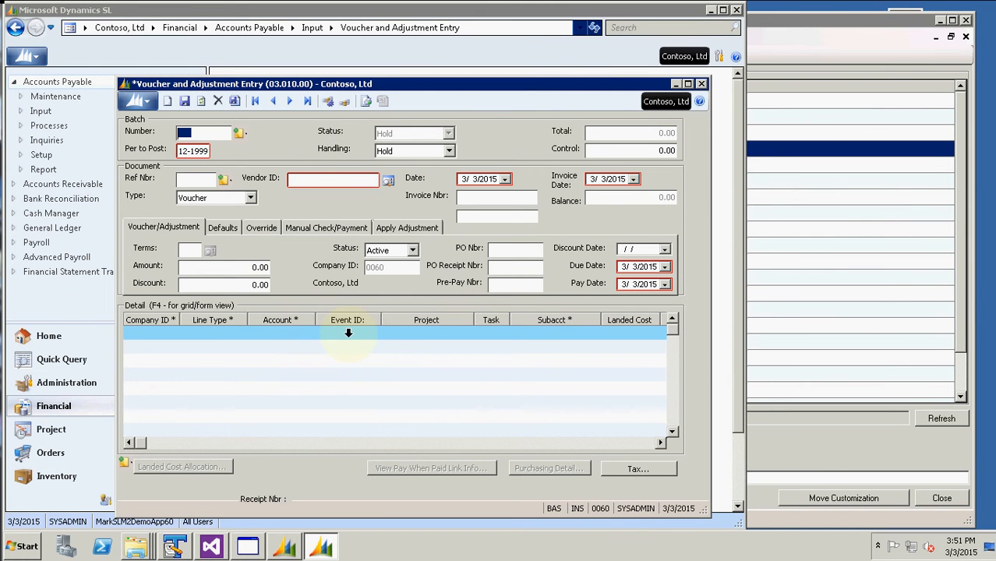
Switch to the One User (SYSADMIN) level and reopen Voucher and Adjustment Entry
click(701, 84)
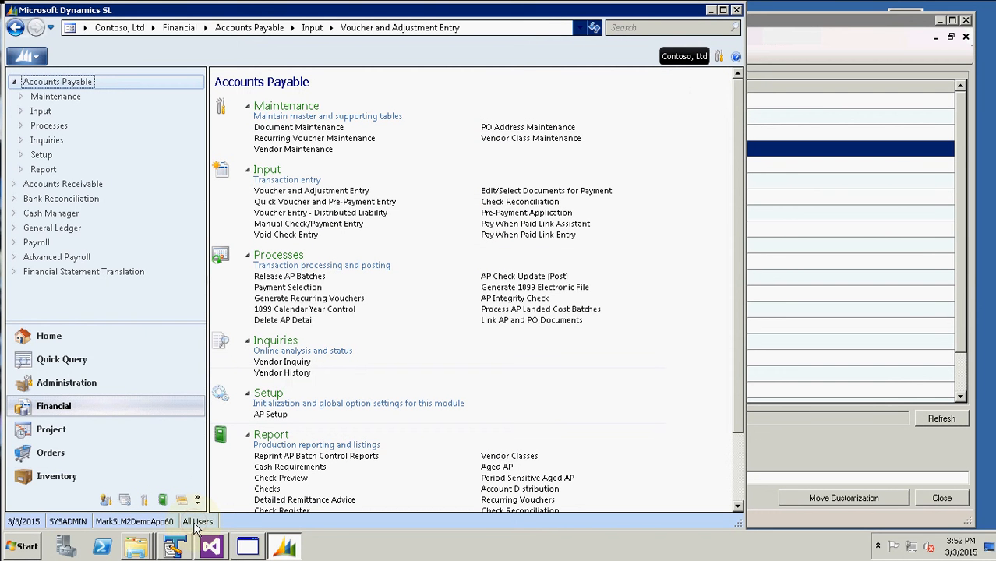
double_click(196, 524)
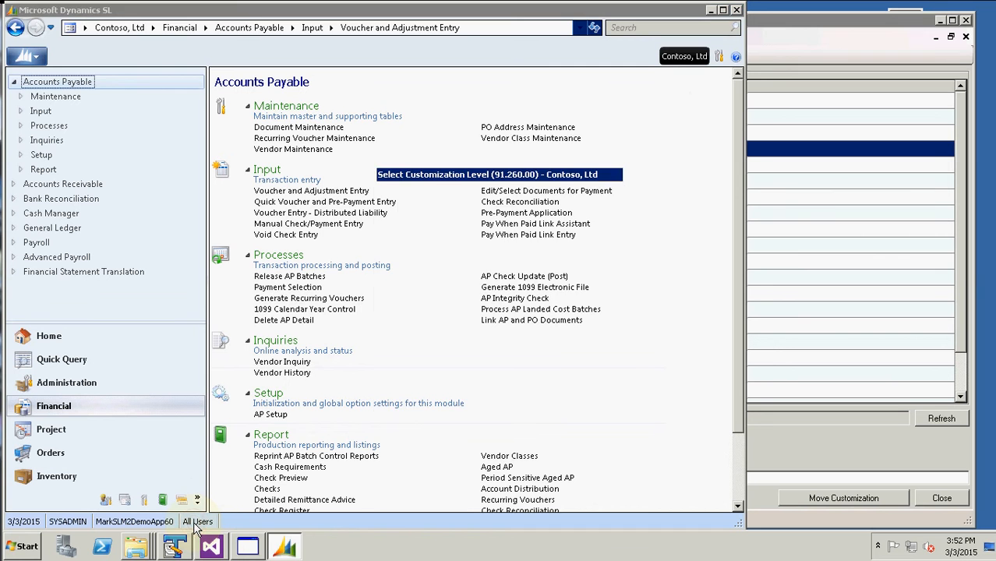
click(433, 257)
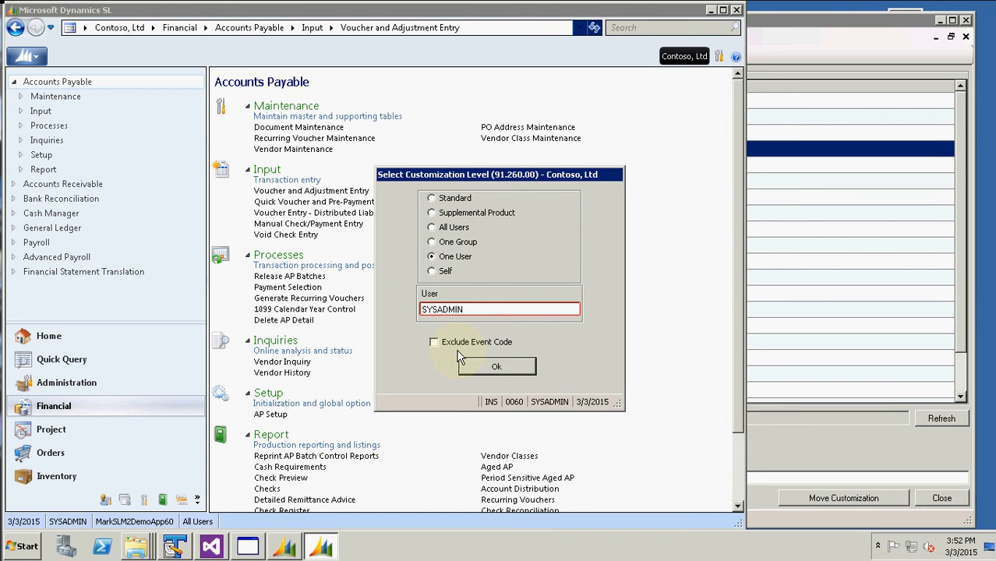
click(431, 243)
click(431, 257)
click(496, 368)
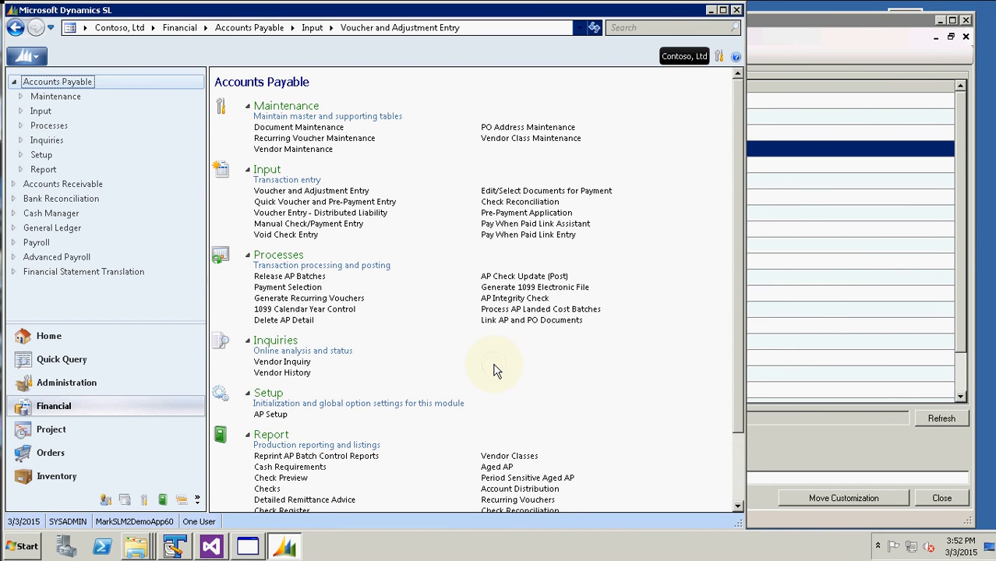
click(318, 192)
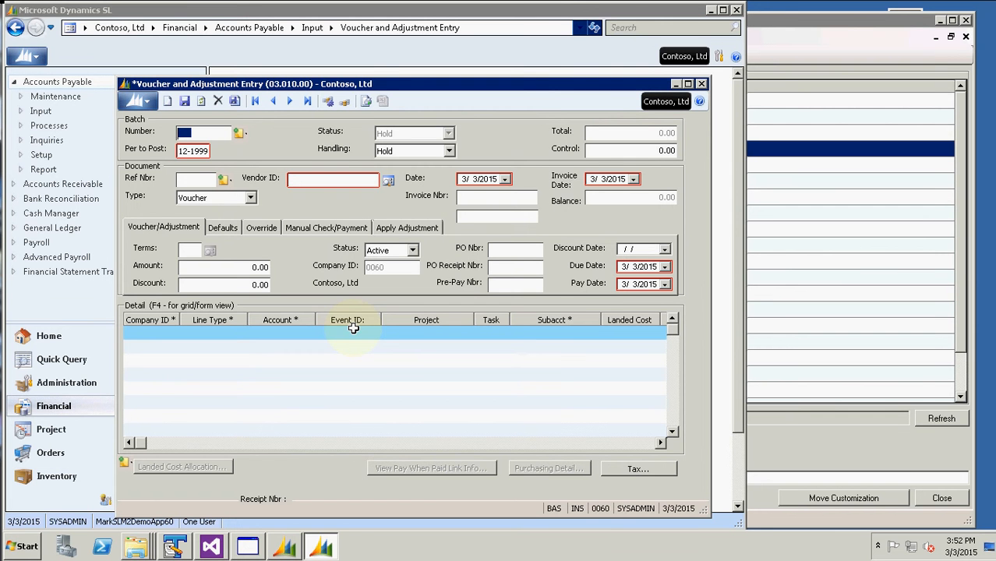
Back in CBR Manager, set To Level to Supplemental Product
click(702, 83)
click(805, 37)
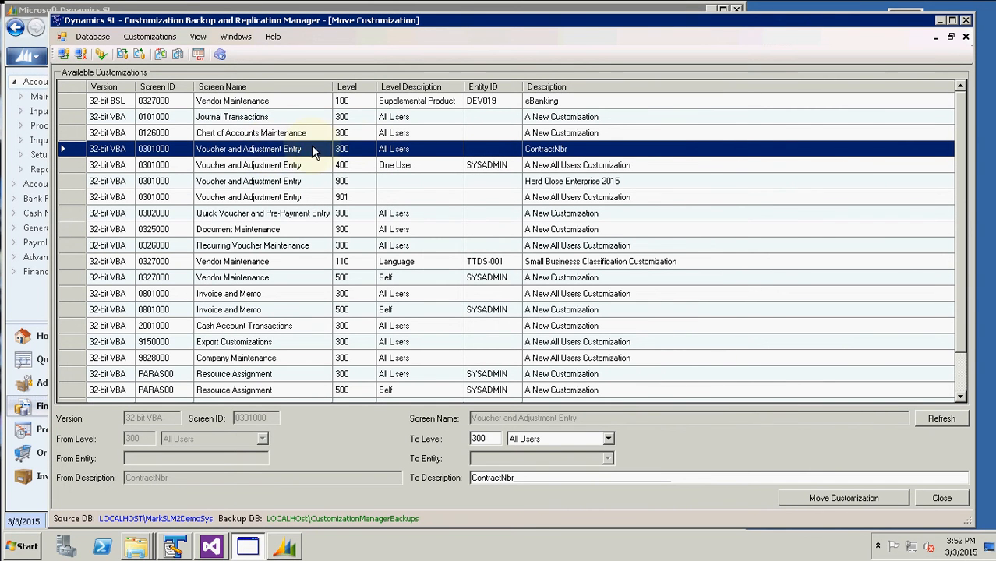
click(609, 439)
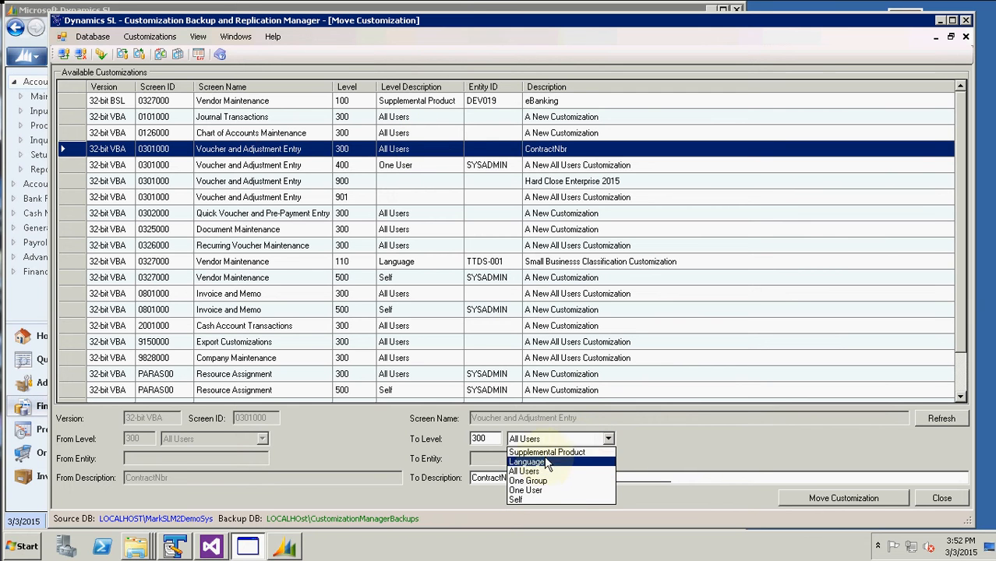
click(578, 453)
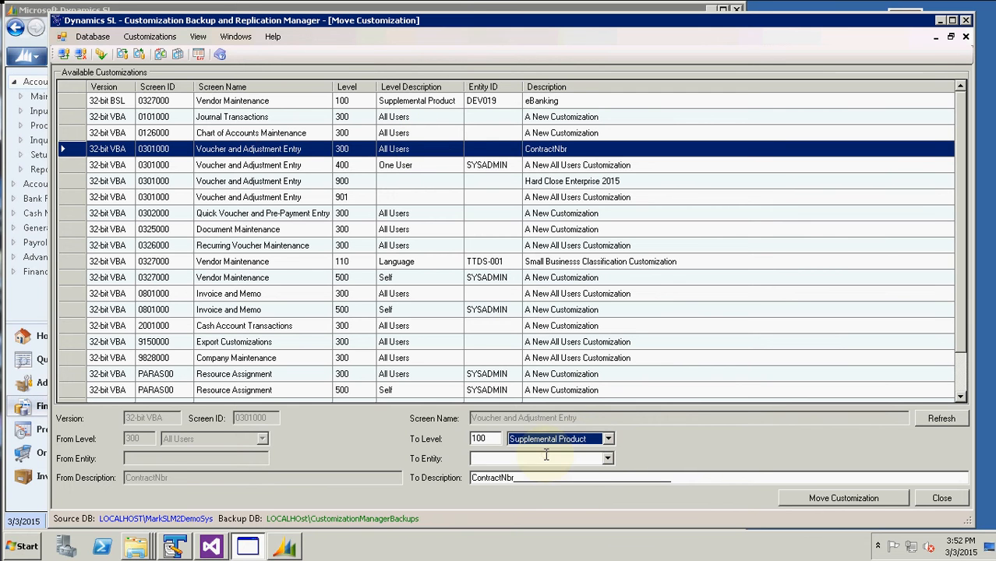
Copy XTT0001 from TextPad into To Entity and move the ContractNbr customization there
click(175, 547)
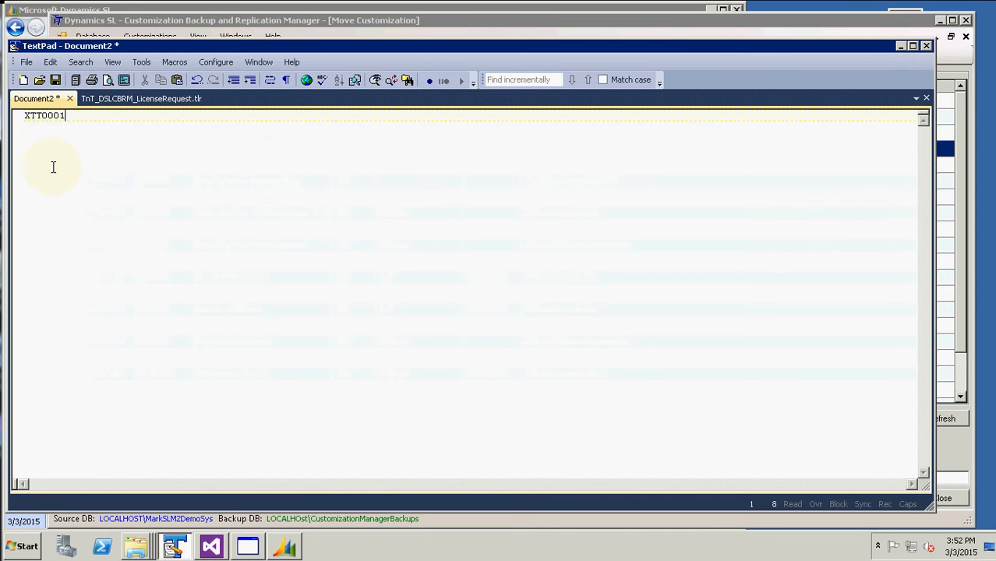
key(ctrl+a)
key(ctrl+c)
key(alt+Tab)
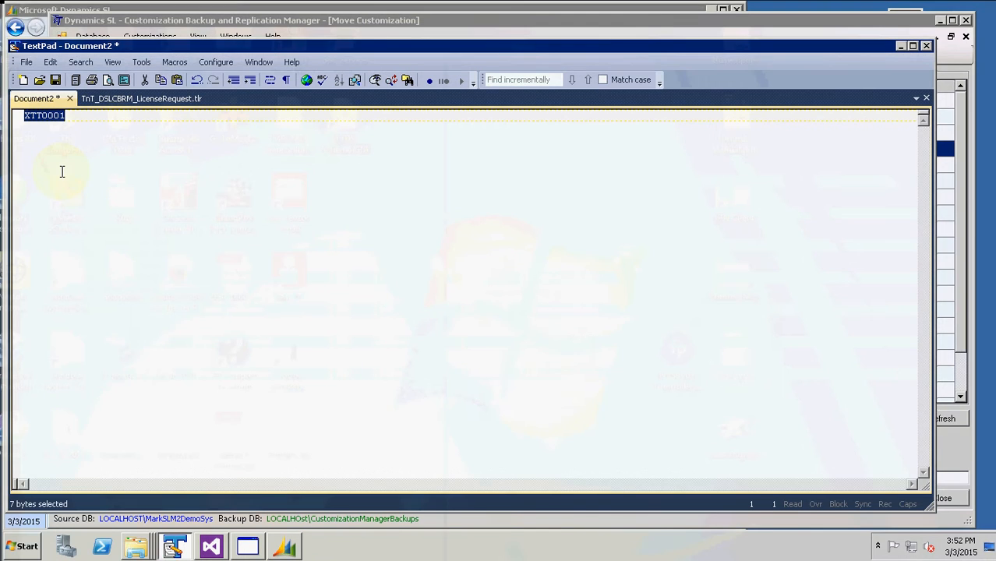
key(alt+Tab)
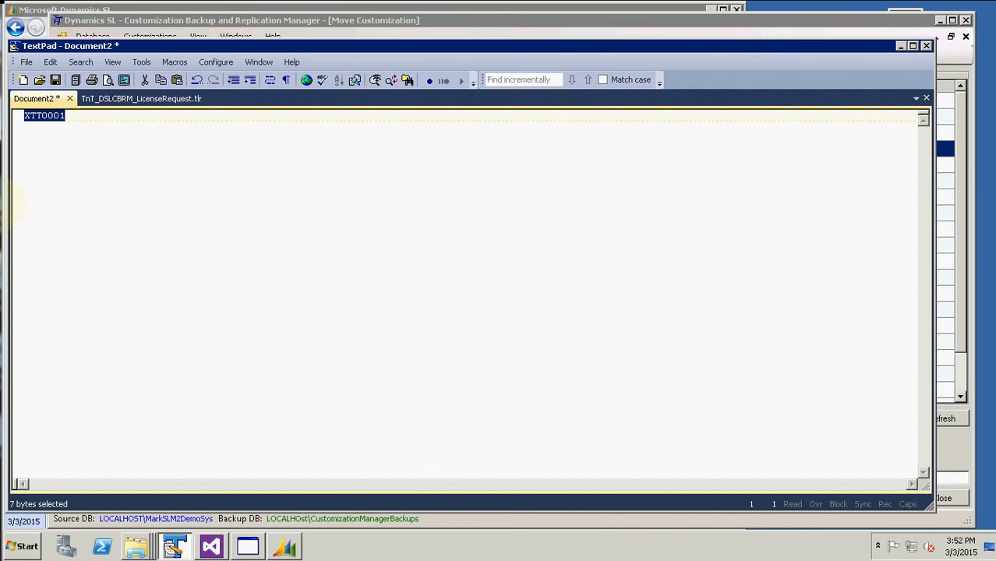
click(248, 547)
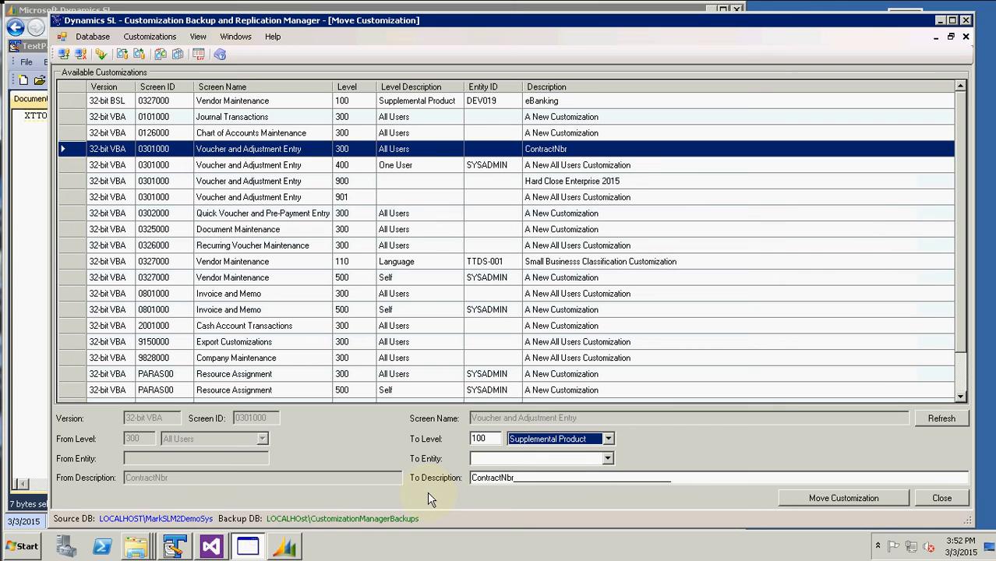
click(501, 457)
key(ctrl+v)
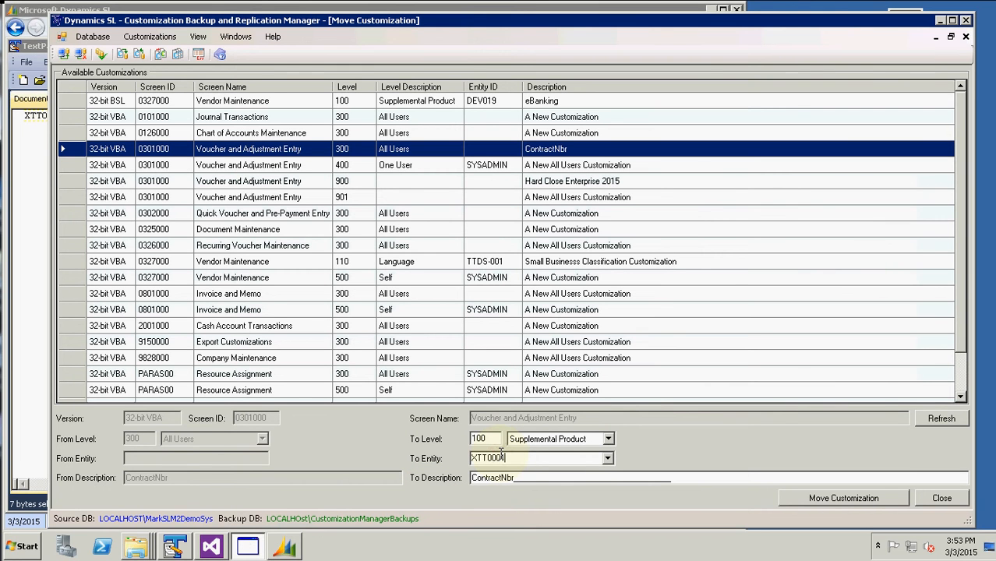
click(827, 499)
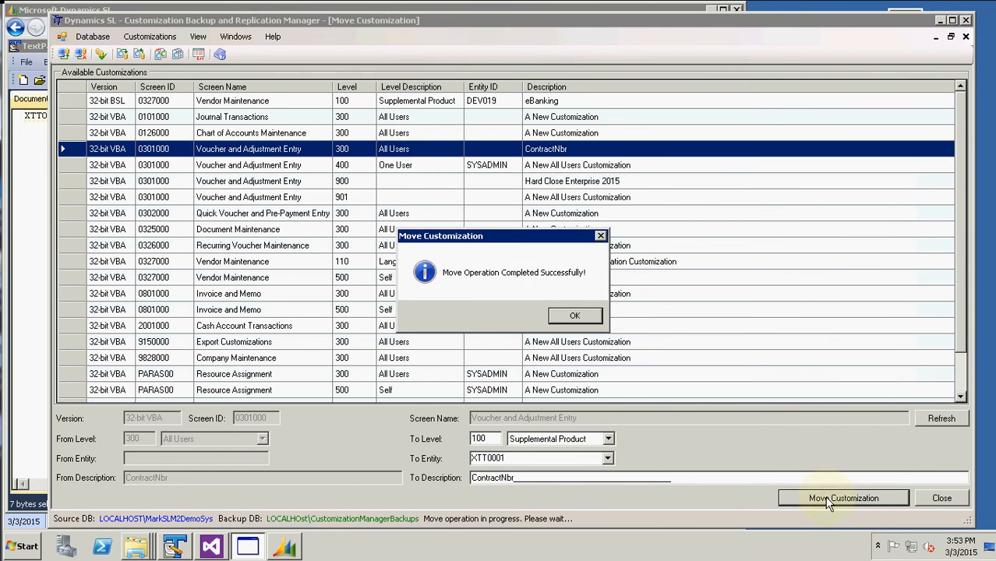
click(567, 311)
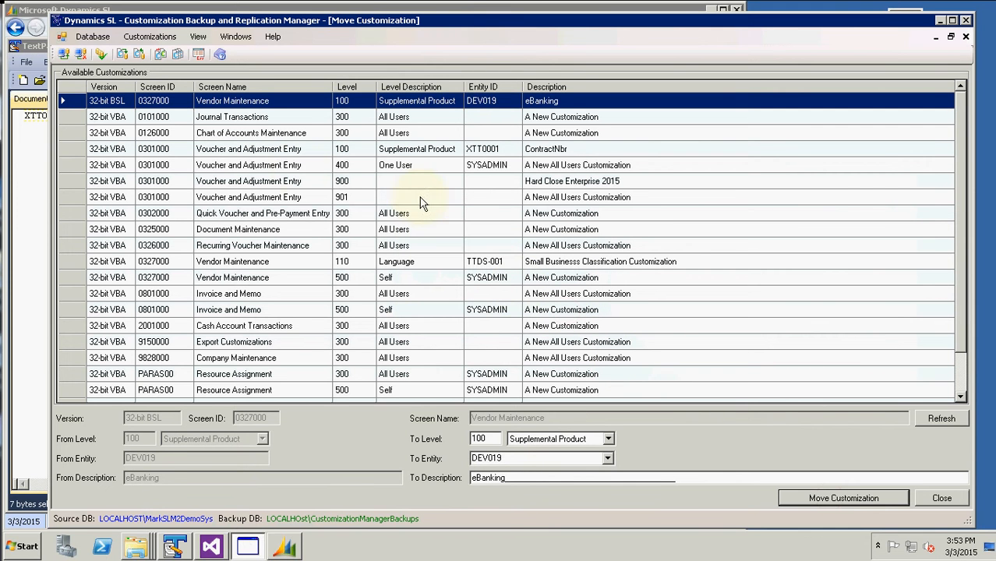
Move the 0301000 One User customization from level 400 to the All Users level
click(296, 167)
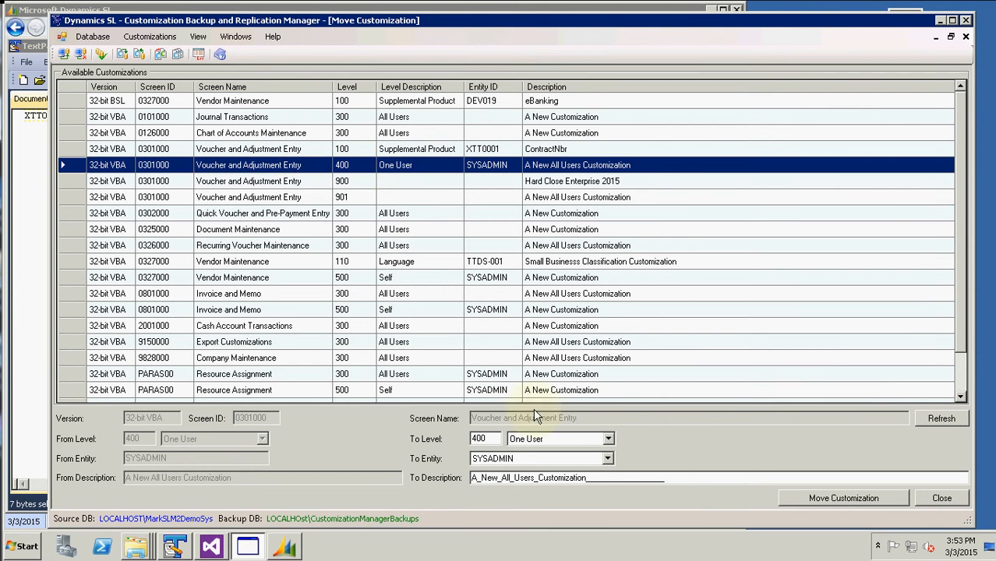
click(609, 438)
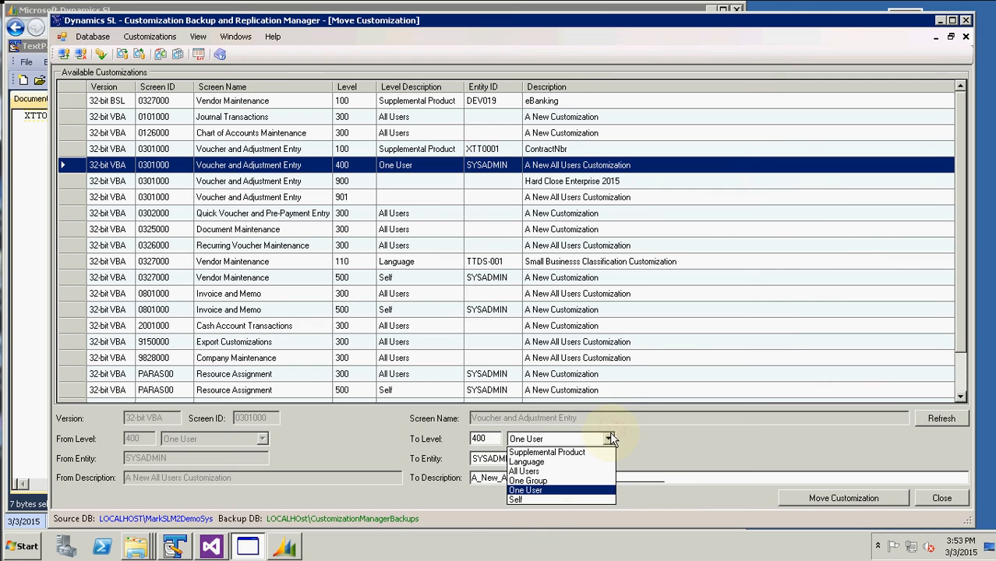
click(555, 472)
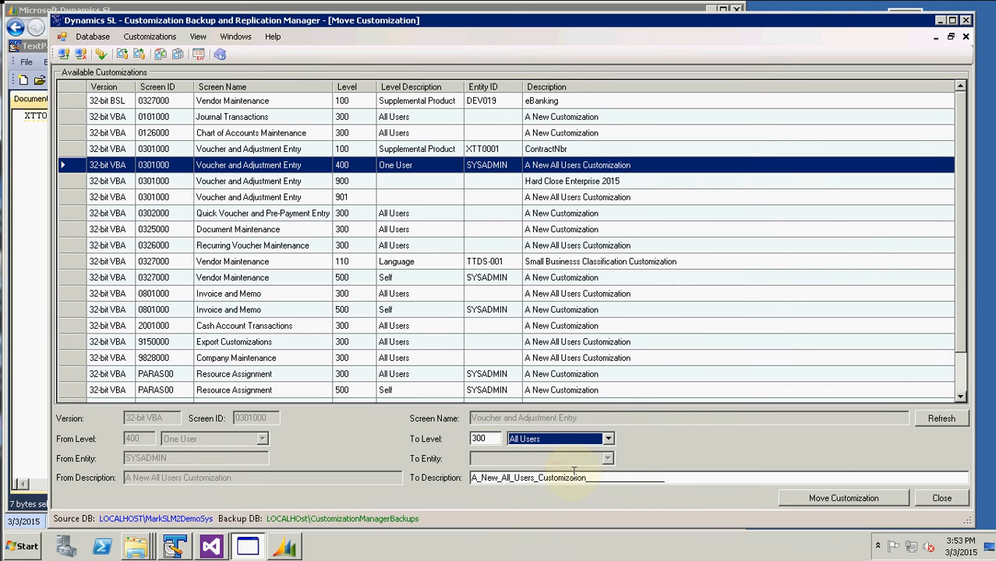
click(841, 502)
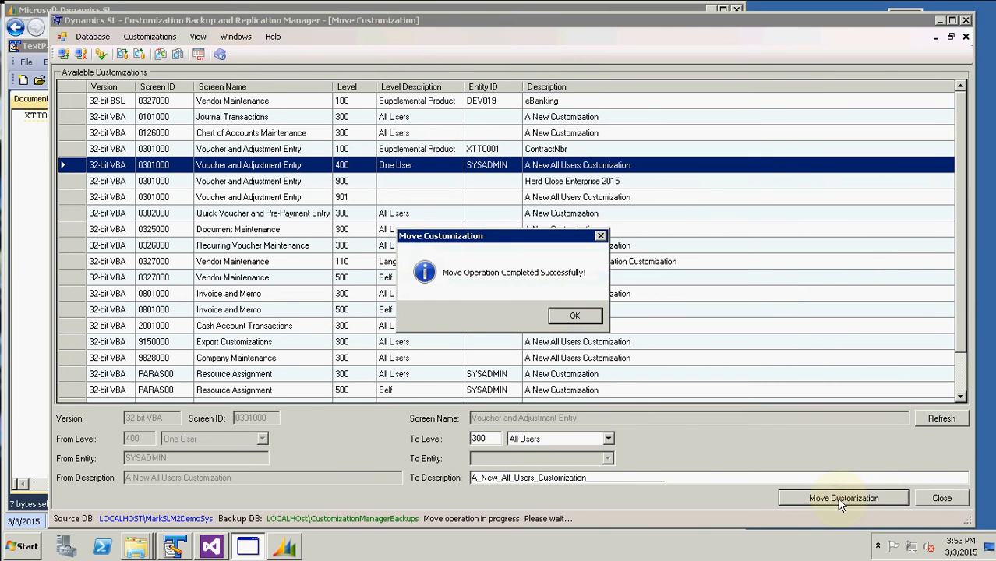
click(569, 314)
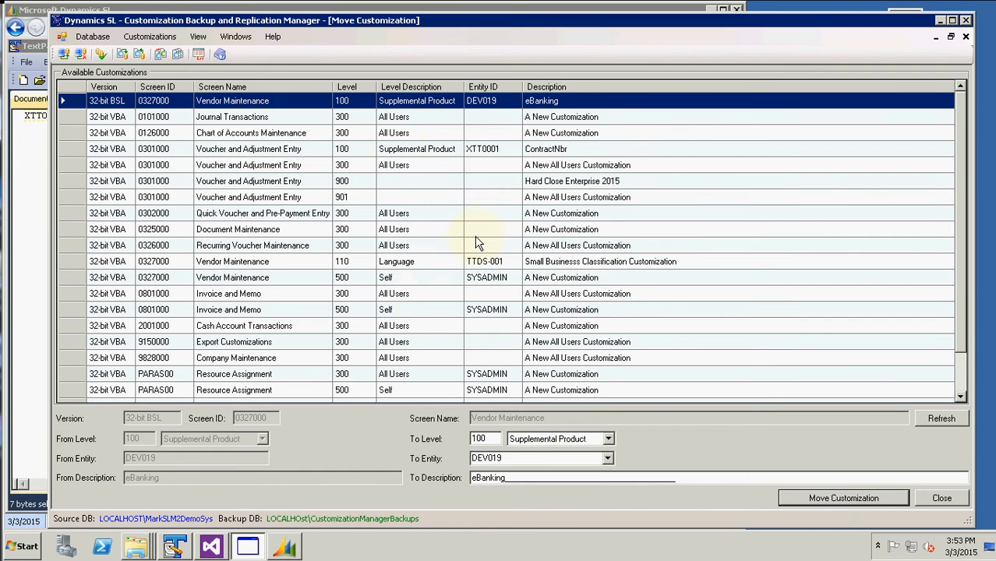
Review the moved Voucher and Adjustment Entry rows and select the Supplemental Product XTT0001 row
click(399, 153)
click(400, 167)
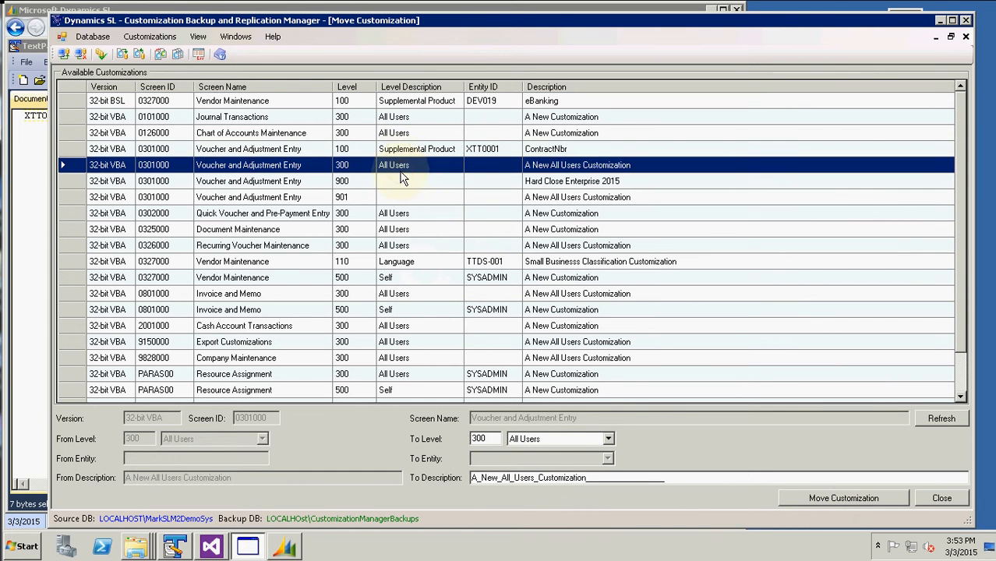
click(399, 150)
click(287, 548)
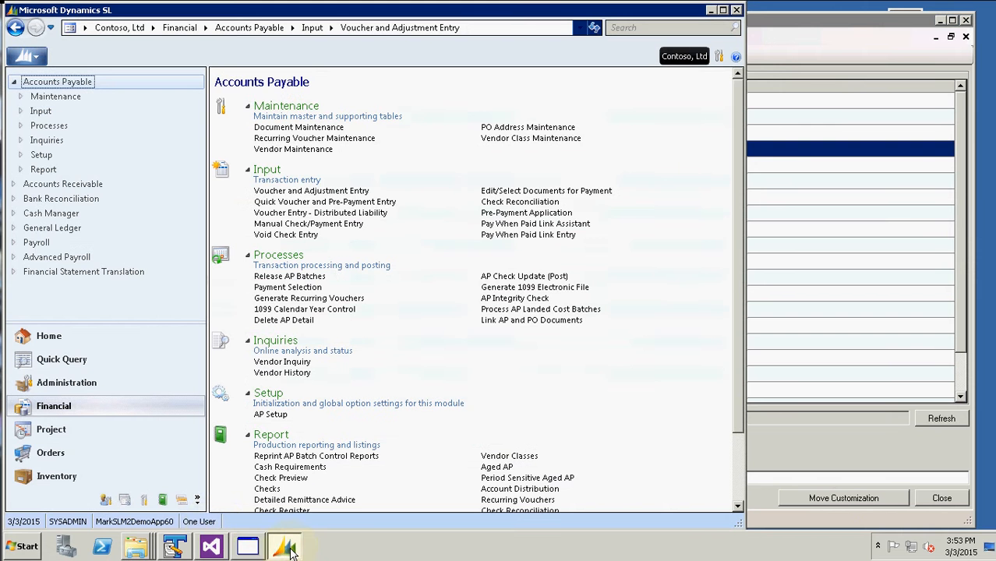
View Voucher and Adjustment Entry, switch to the Supplemental Product customization level, and review it again
click(331, 192)
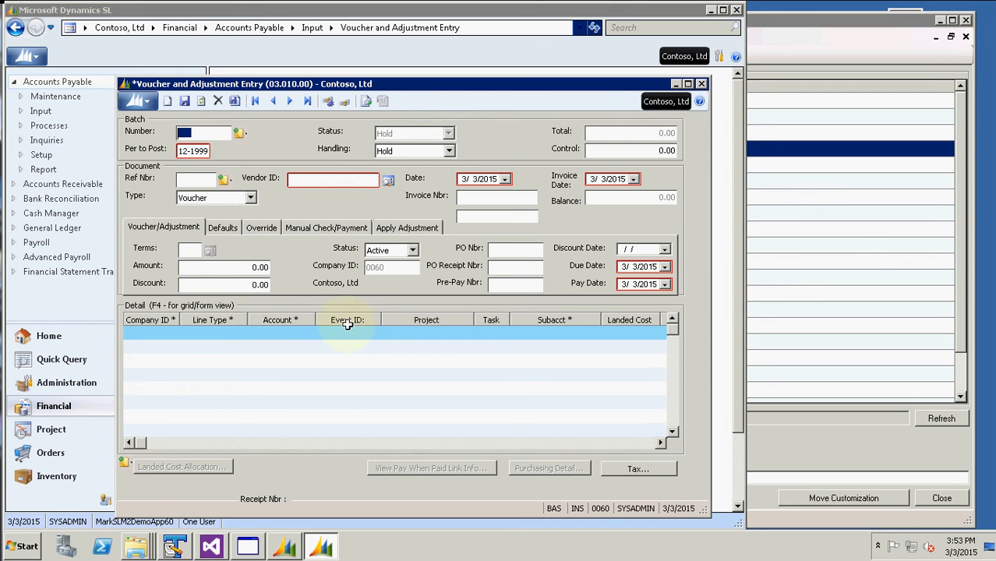
click(702, 84)
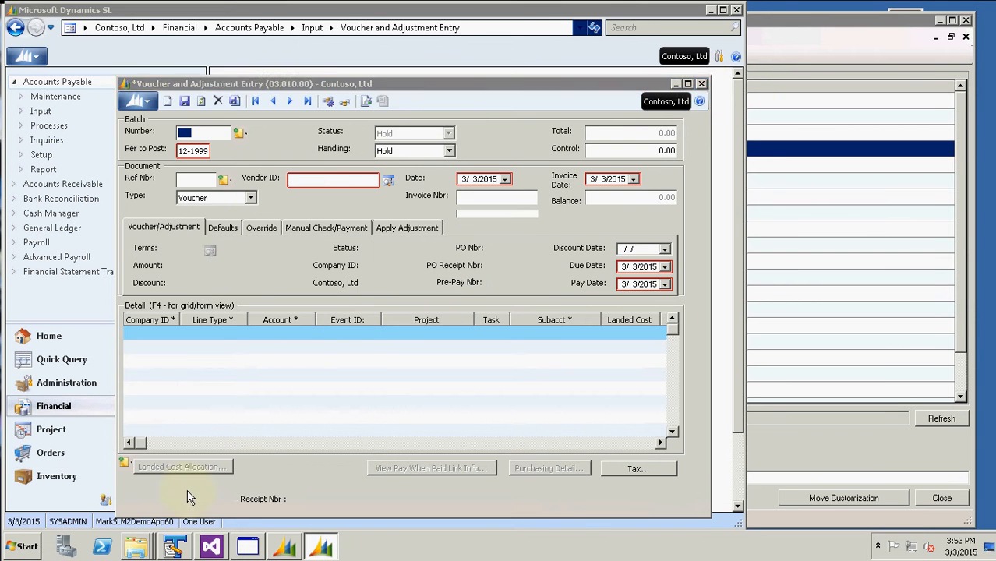
double_click(204, 524)
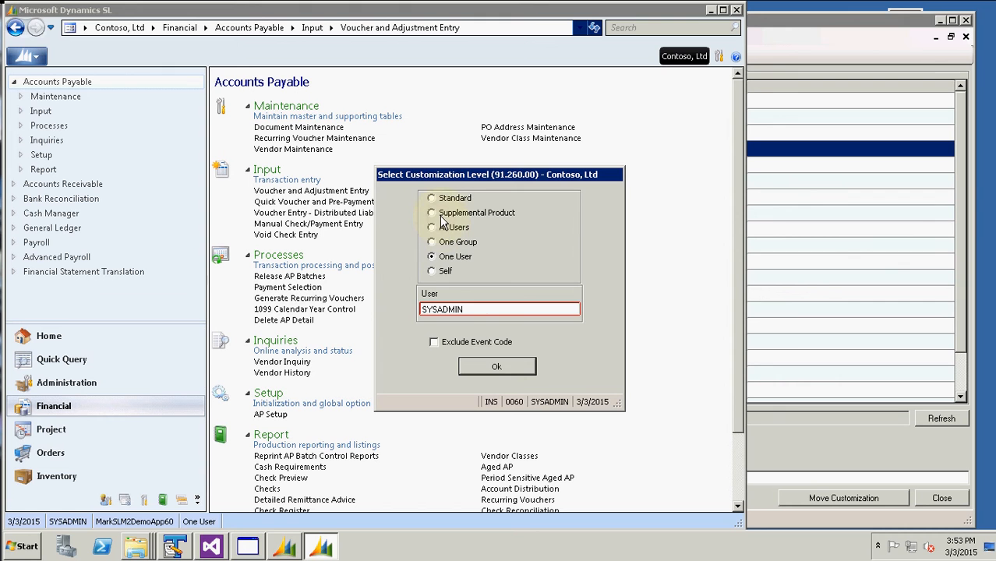
click(440, 213)
click(498, 367)
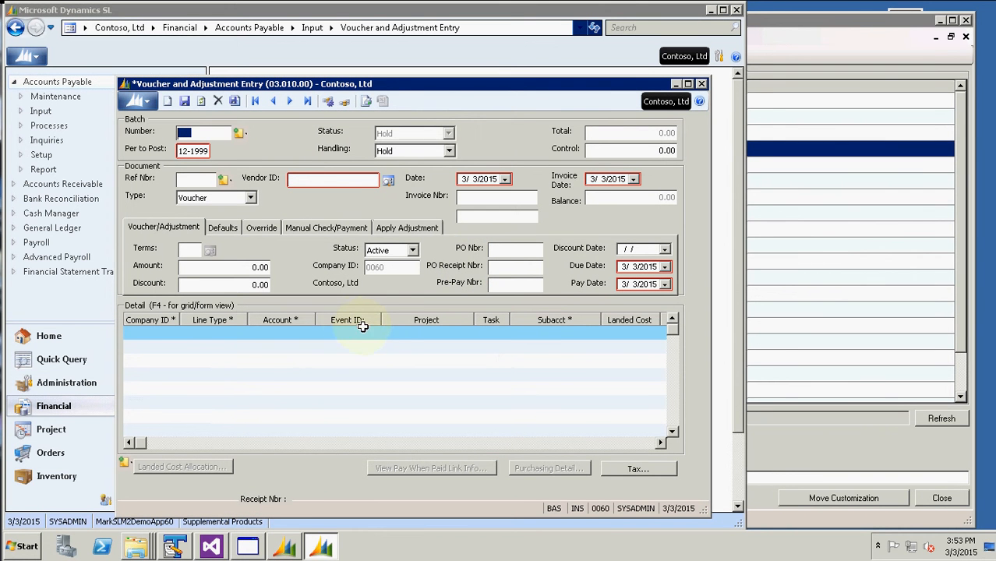
click(704, 85)
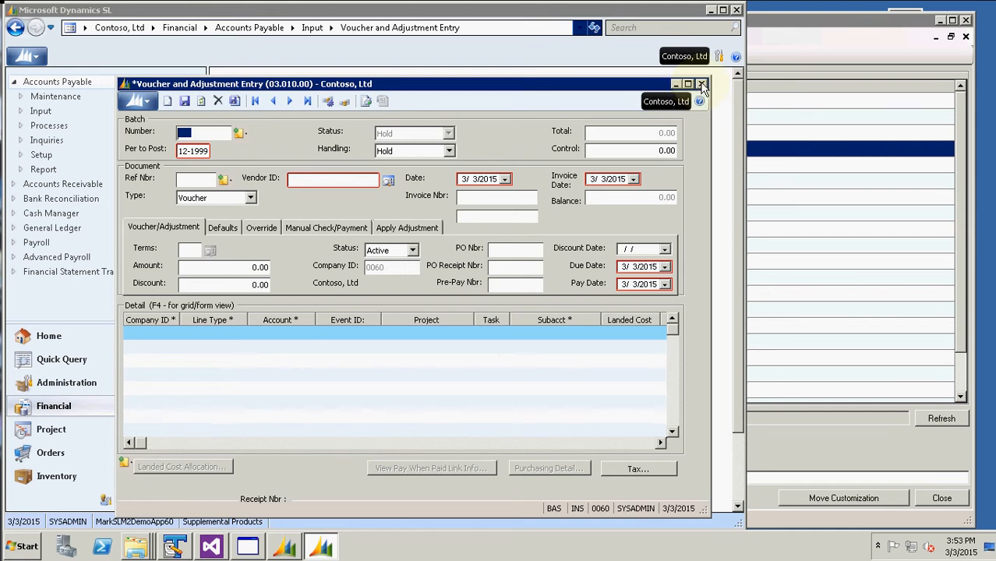
click(815, 59)
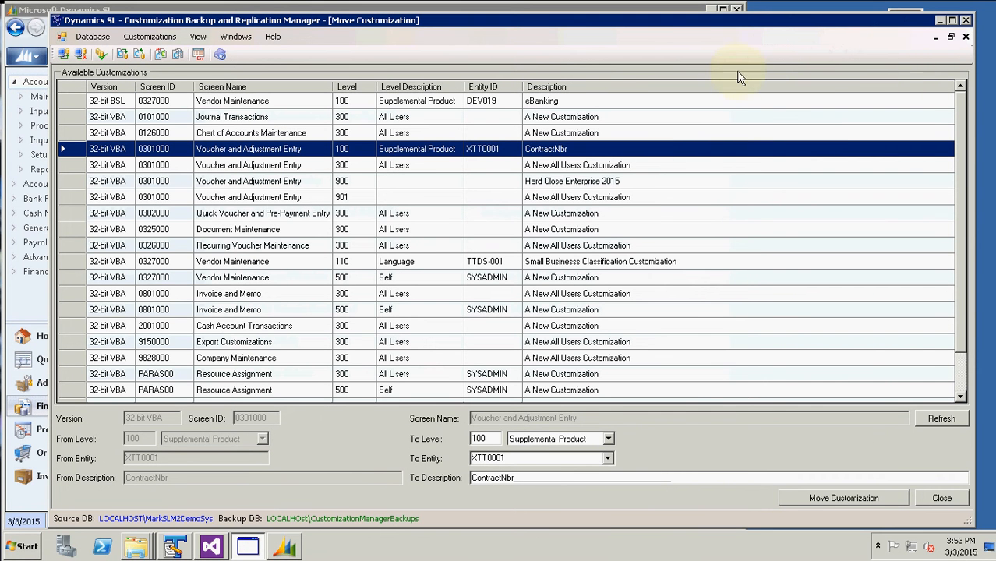
Choose the 14:06 backup set and mark the 0301000 Supplemental Product customization for restoring
click(965, 37)
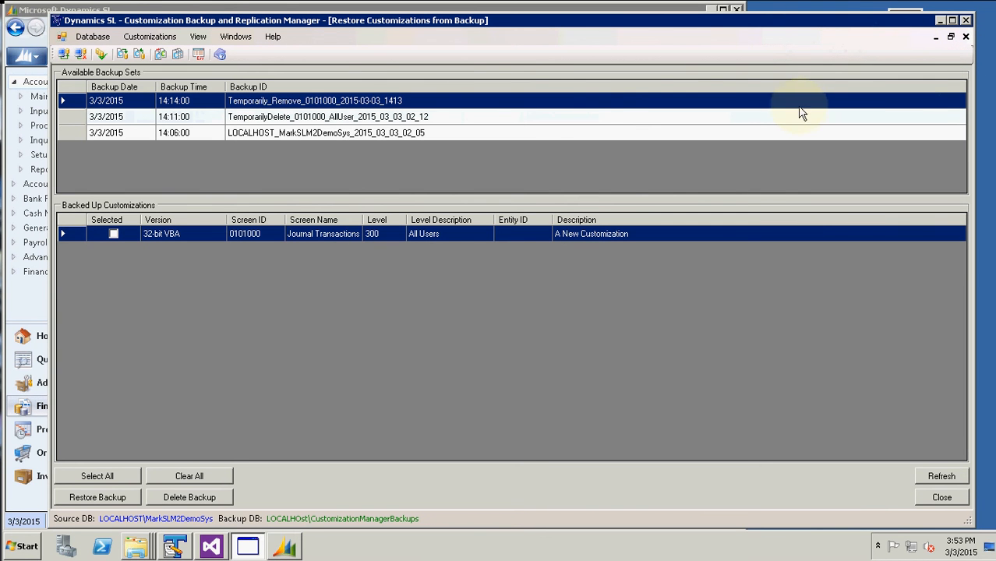
click(427, 134)
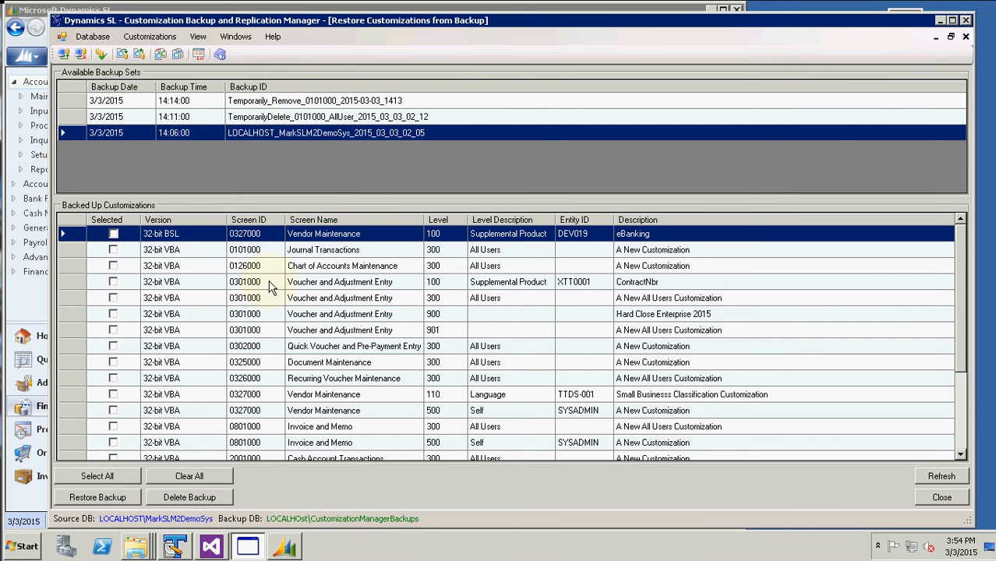
click(360, 287)
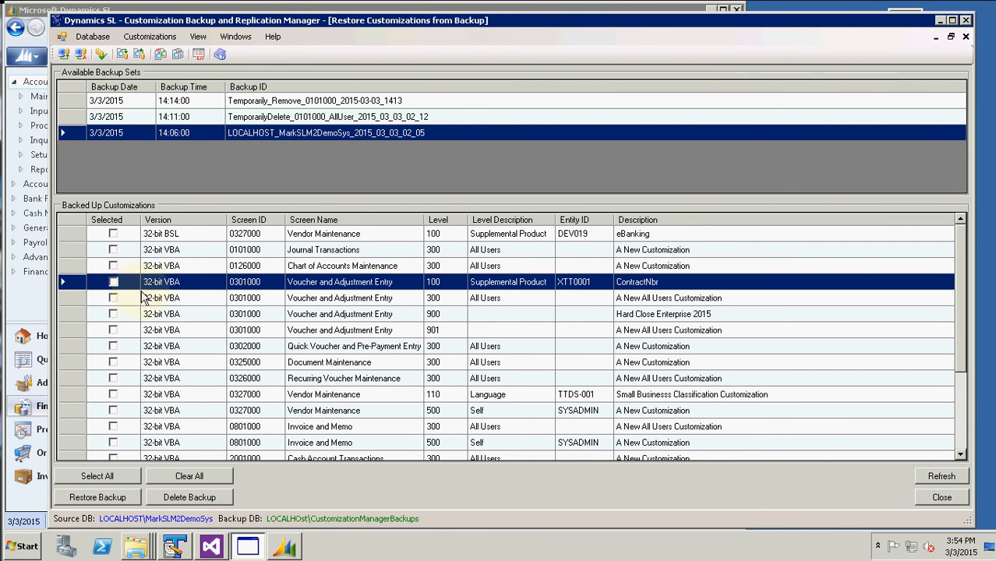
click(113, 281)
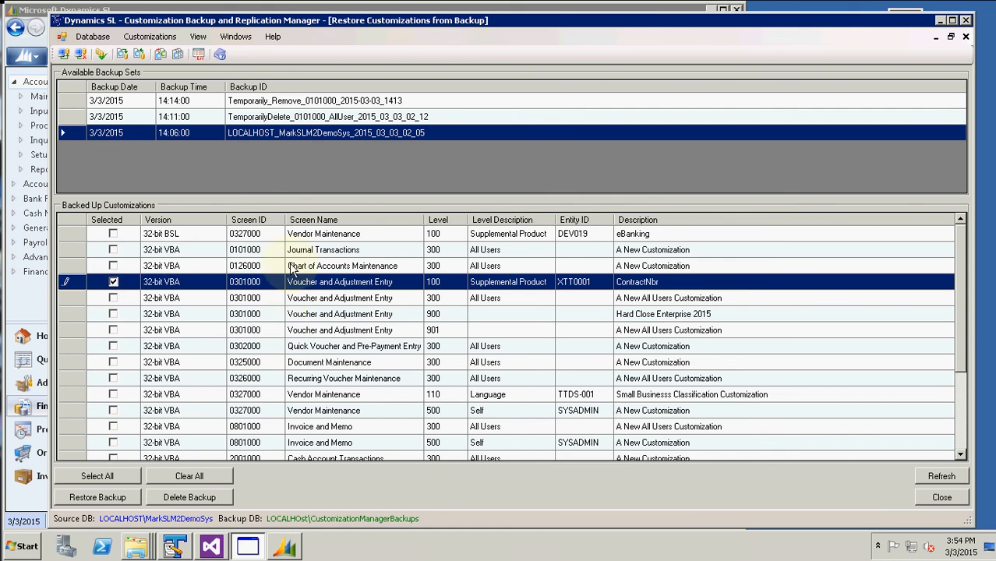
Restore the marked customization from backup, confirming replacement of the existing one
click(97, 499)
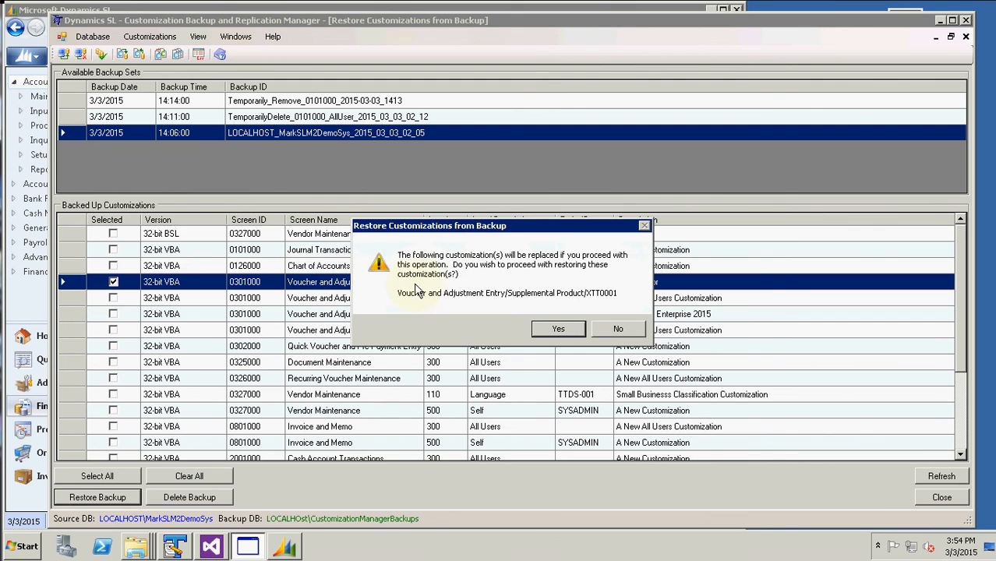
click(553, 328)
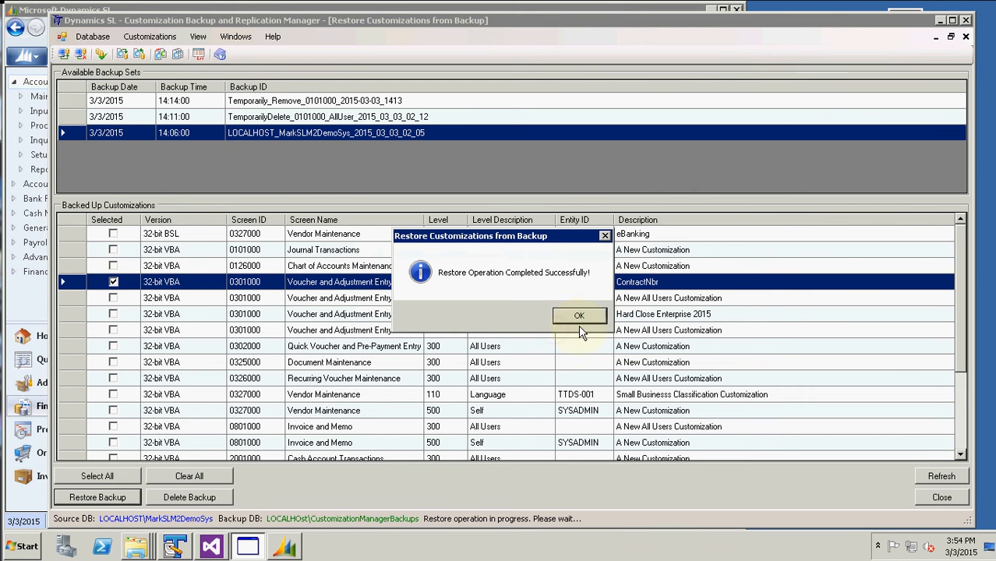
click(580, 319)
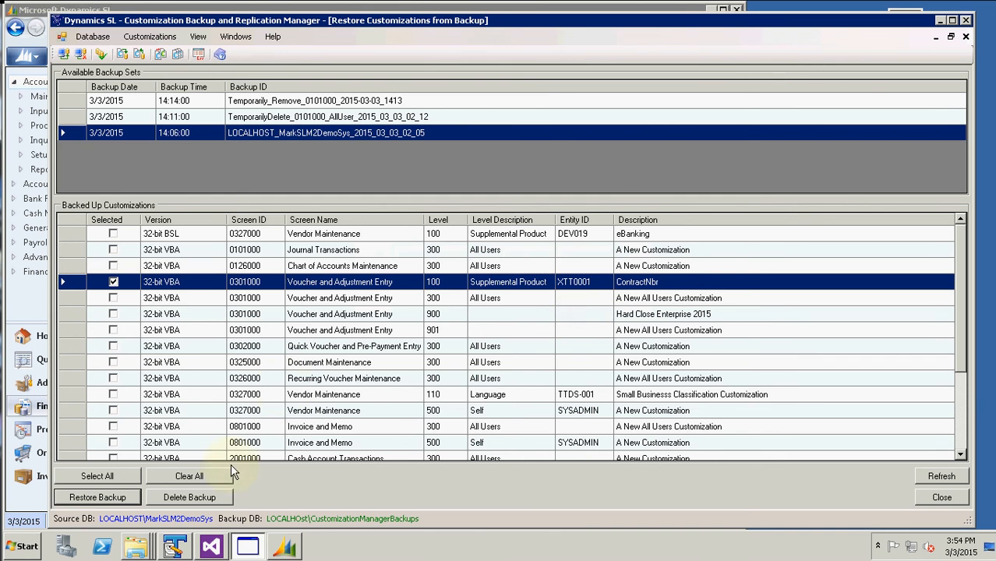
click(285, 547)
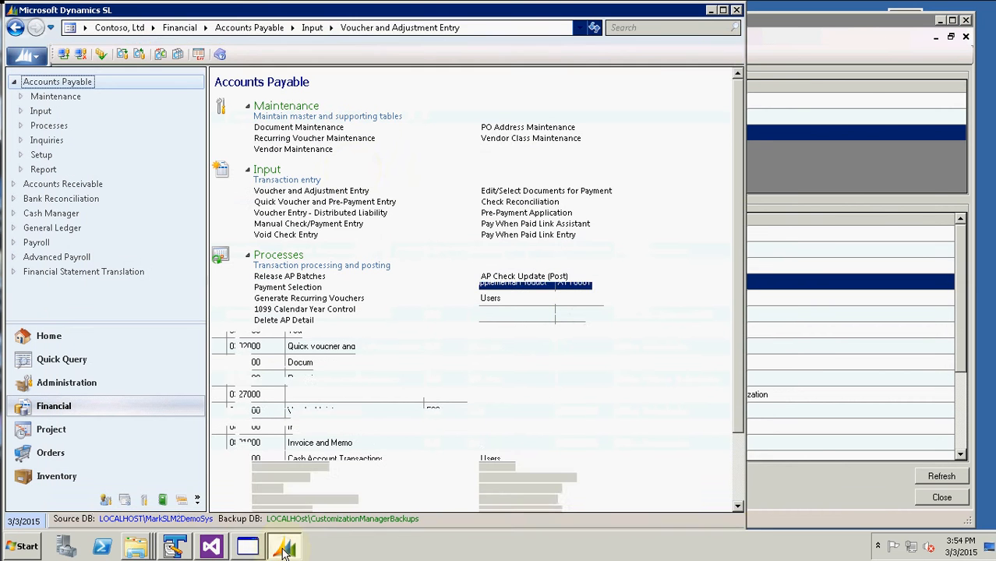
Confirm the Contract nbr column is back in Voucher and Adjustment Entry
click(363, 191)
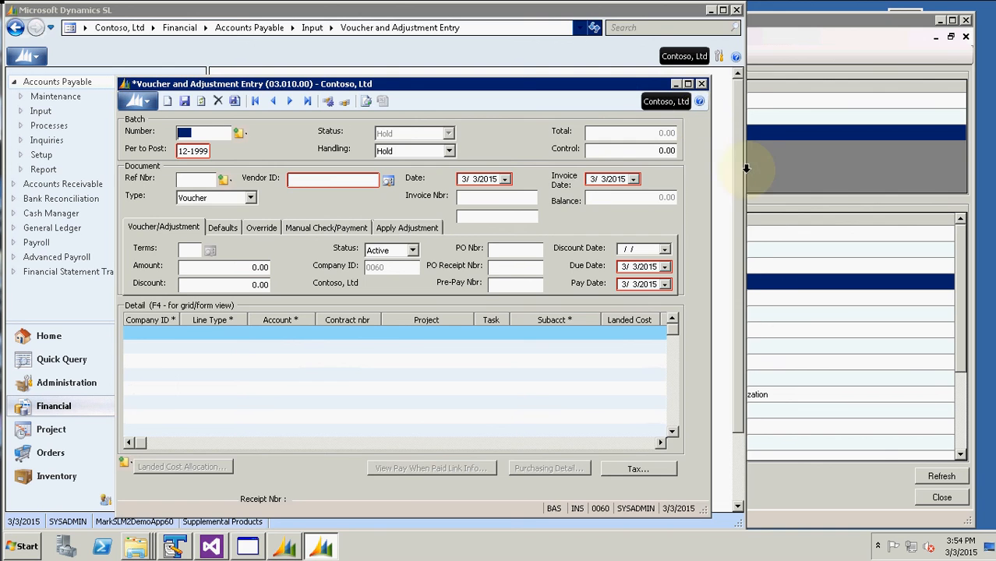
click(827, 168)
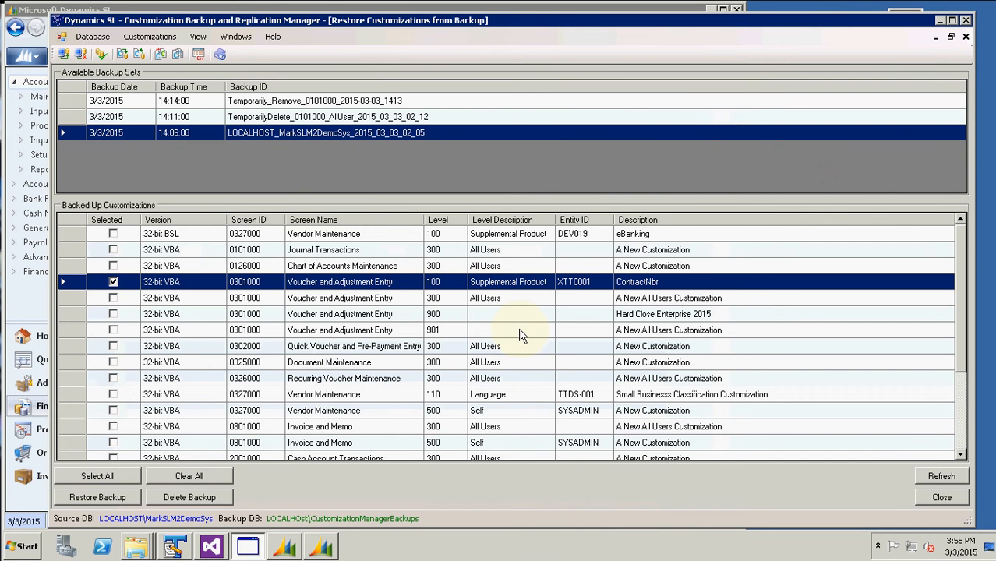